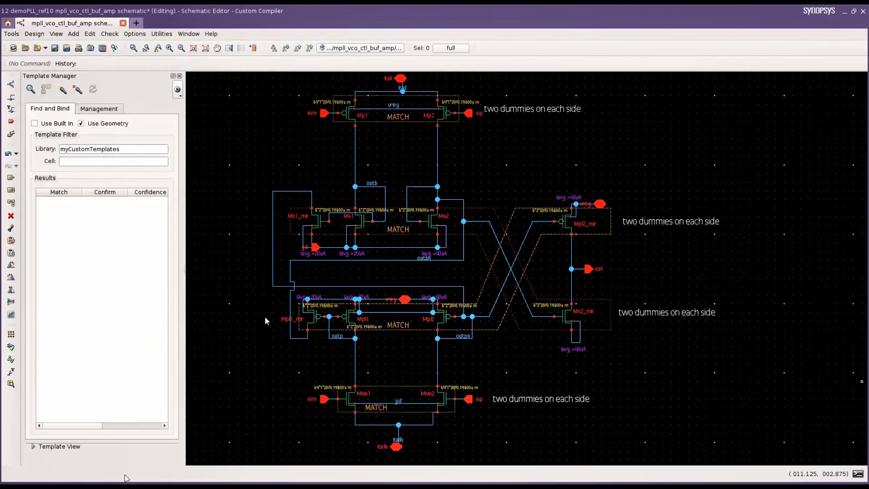
Search the schematic for template matches and select the n_cm_1 current mirror match.
{"action": "left_click", "coordinate": [152, 151]}
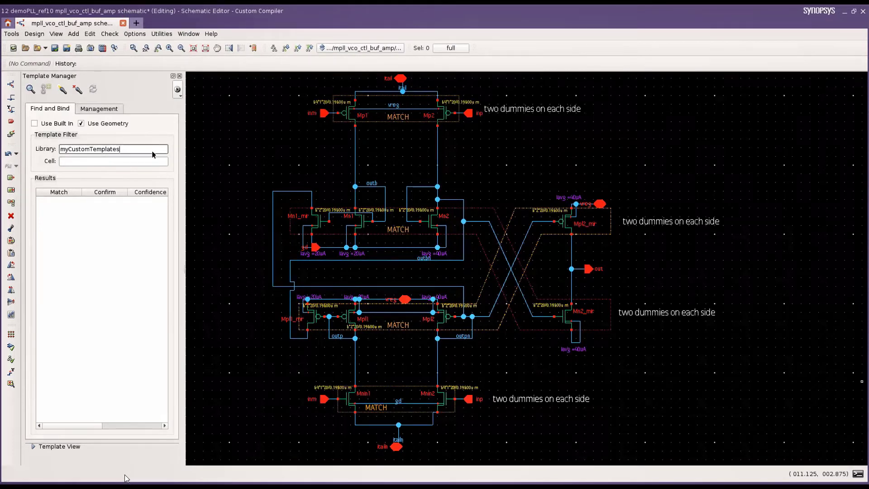
{"action": "left_click", "coordinate": [30, 91]}
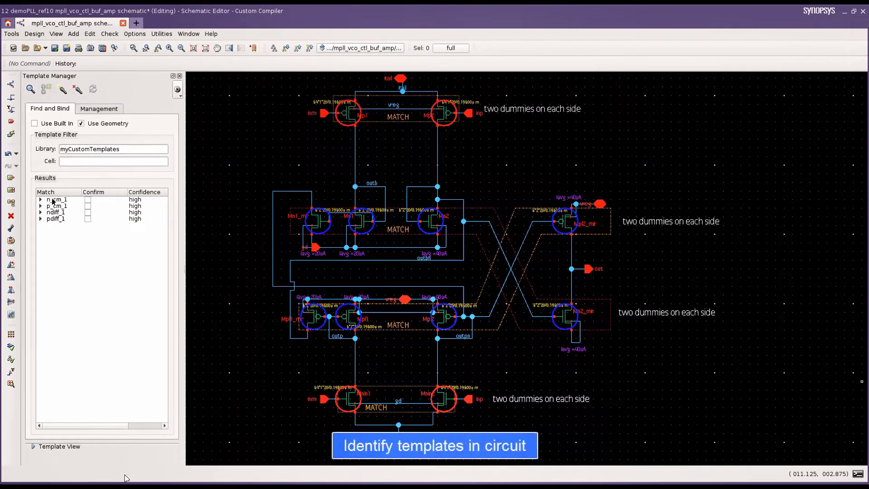
{"action": "left_click", "coordinate": [52, 199]}
Set n_cm_1's layout view to layout_routed and bring up the Constraint Editor.
{"action": "left_click", "coordinate": [34, 448]}
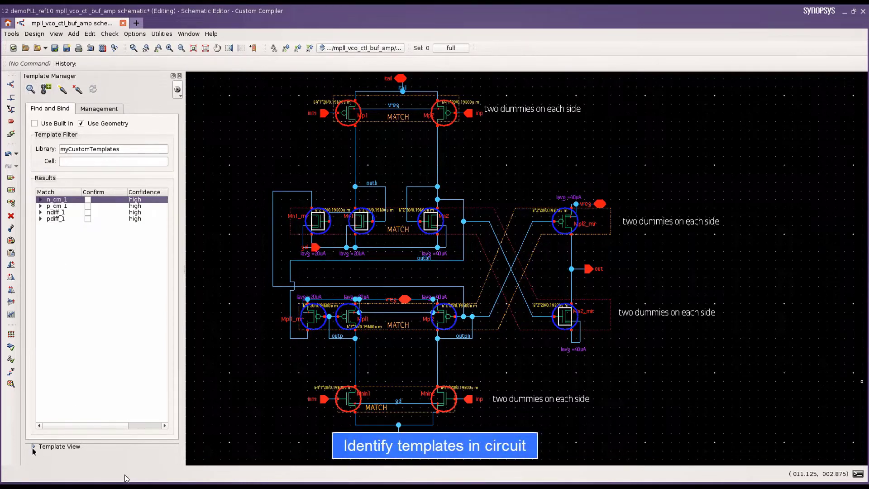
{"action": "left_click", "coordinate": [156, 374]}
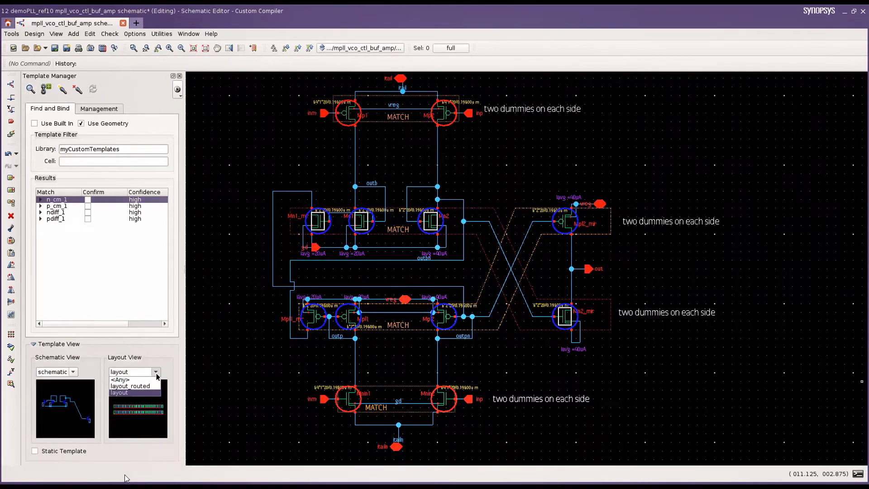
{"action": "left_click", "coordinate": [141, 386]}
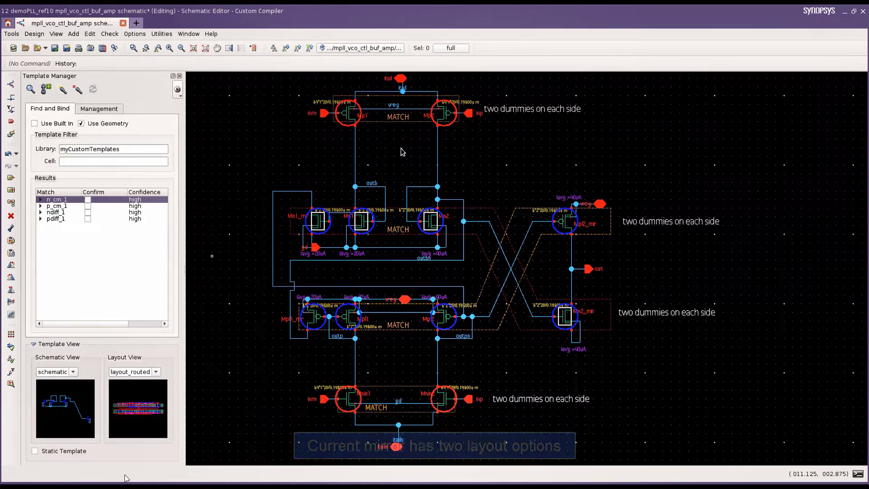
{"action": "right_click", "coordinate": [797, 64]}
{"action": "left_click", "coordinate": [786, 96]}
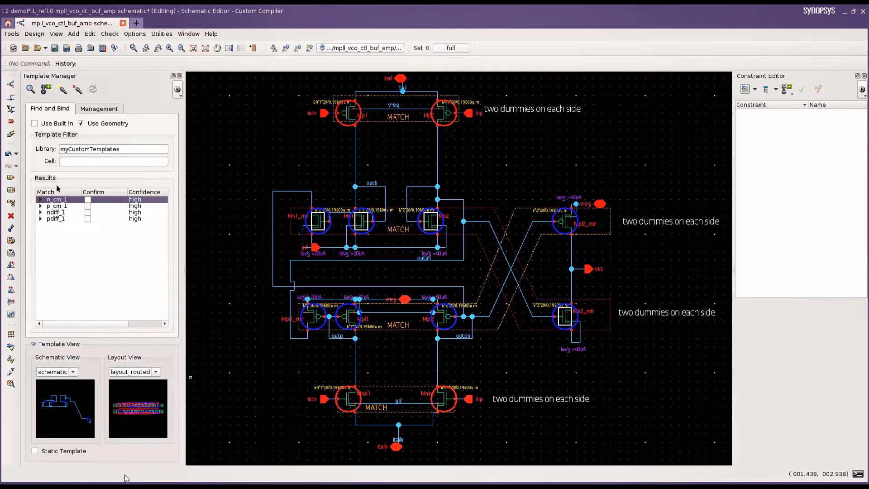
Bind n_cm_1 as template constraint n_cm_1_1 and inspect its instance matching members.
{"action": "left_click", "coordinate": [45, 90]}
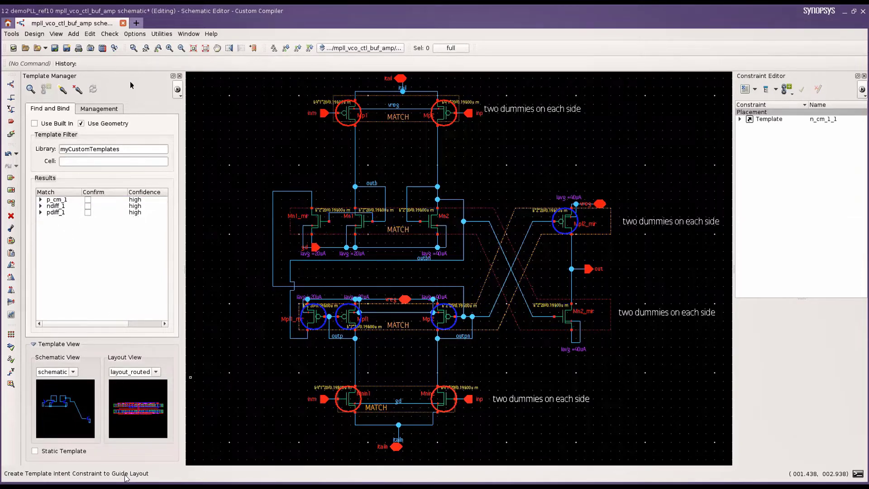
{"action": "left_click", "coordinate": [786, 120]}
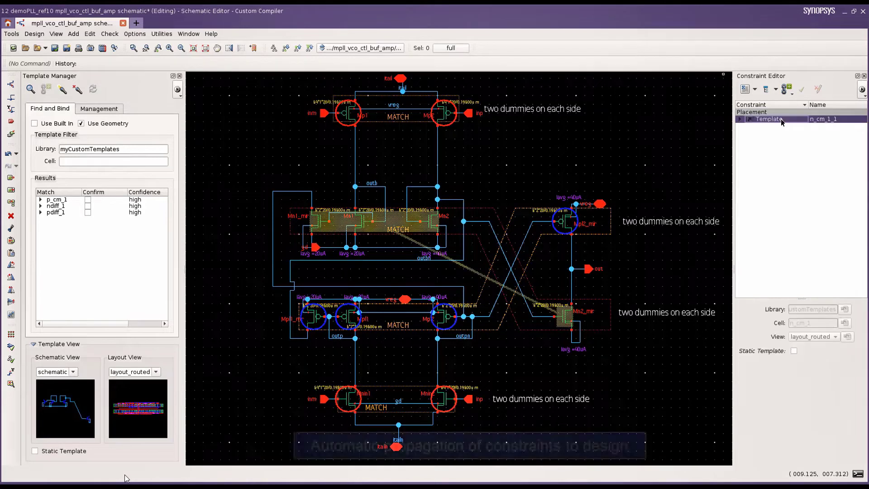
{"action": "left_click", "coordinate": [741, 119]}
{"action": "left_click", "coordinate": [746, 126]}
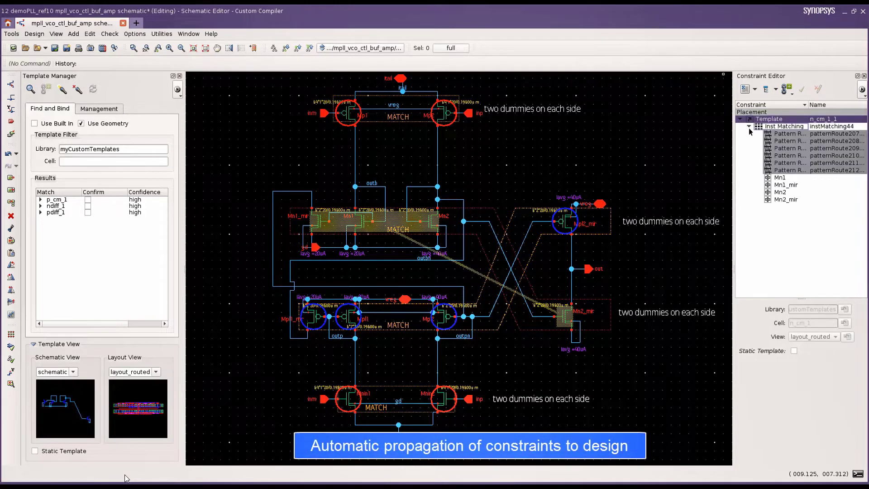
{"action": "left_click", "coordinate": [756, 216]}
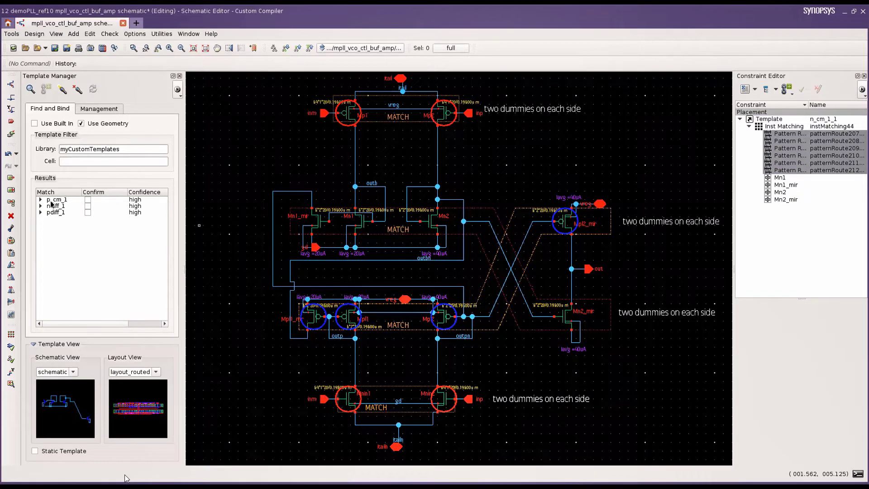
Bind the p_cm_1, ndiff_1 and pdiff_1 matches as template constraints.
{"action": "left_click", "coordinate": [51, 201]}
{"action": "left_click", "coordinate": [45, 89]}
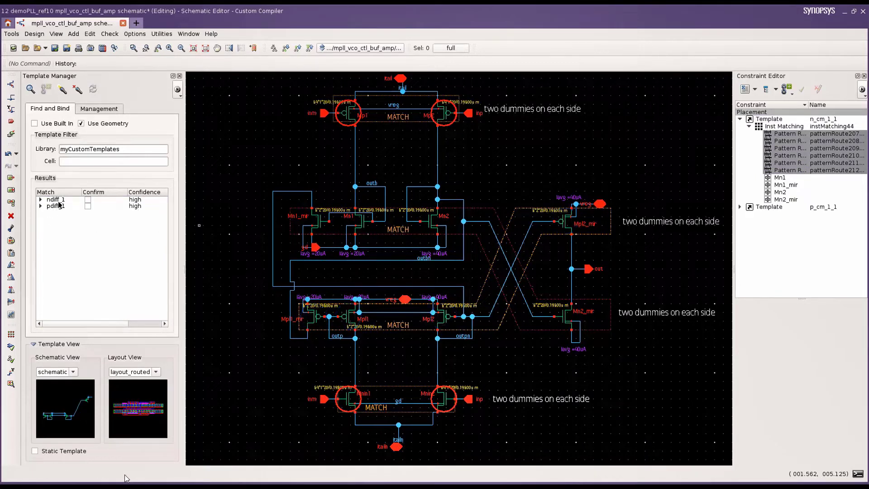
{"action": "left_click", "coordinate": [57, 200]}
{"action": "left_click", "coordinate": [45, 88]}
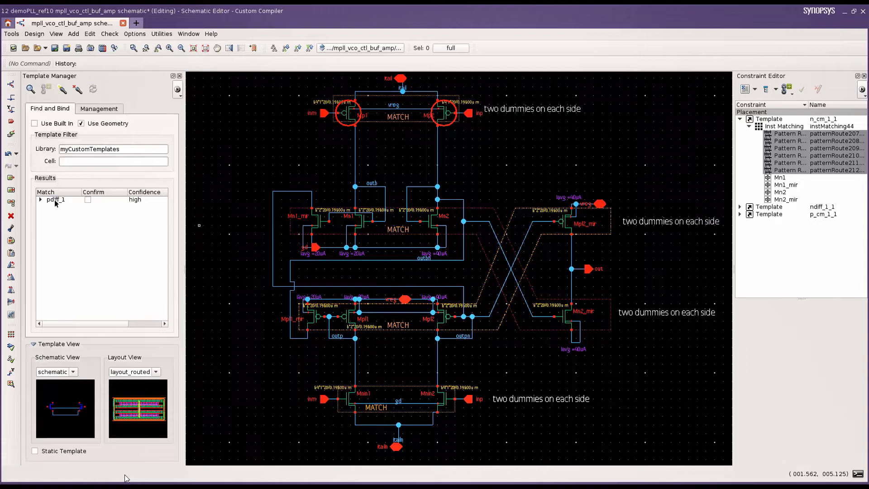
{"action": "left_click", "coordinate": [55, 202]}
{"action": "left_click", "coordinate": [46, 89]}
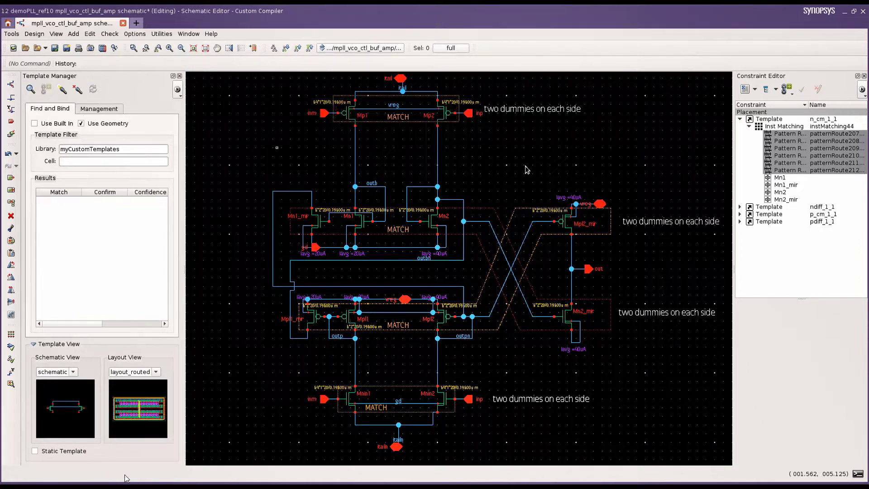
Highlight the devices of n_cm_1_1, ndiff_1_1, p_cm_1_1 and pdiff_1_1 in turn.
{"action": "left_click", "coordinate": [774, 120]}
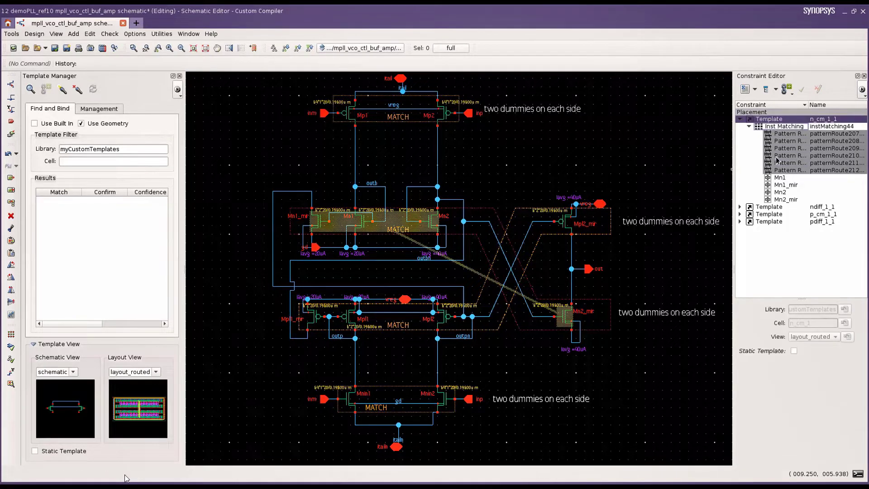
{"action": "left_click", "coordinate": [769, 207]}
{"action": "left_click", "coordinate": [772, 215]}
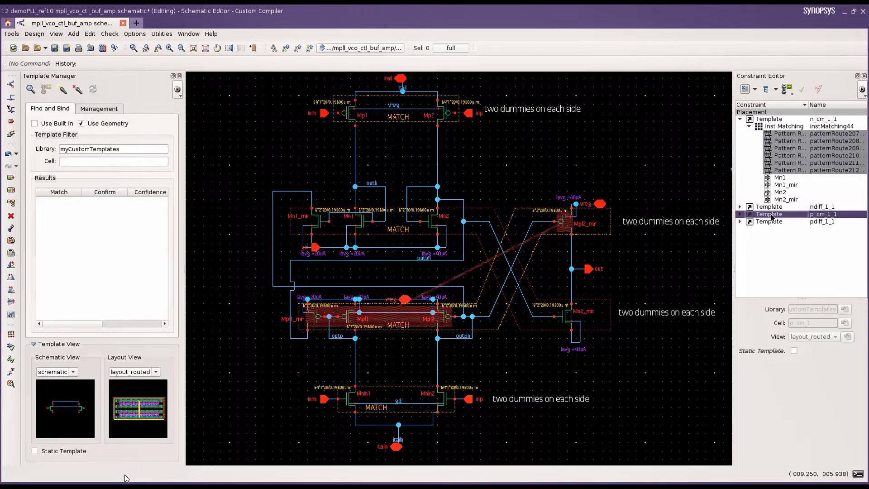
{"action": "left_click", "coordinate": [771, 222]}
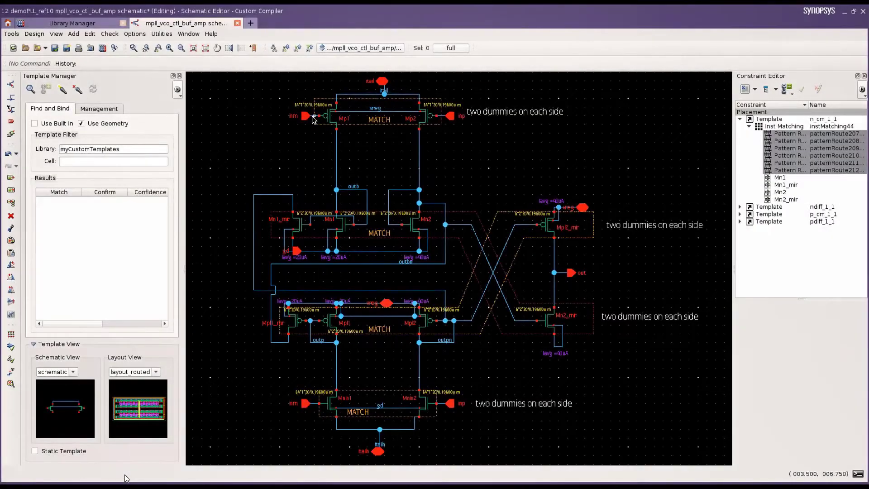
Enable the SDL tools and confirm the physical target to open the amplifier layout.
{"action": "left_click", "coordinate": [11, 33]}
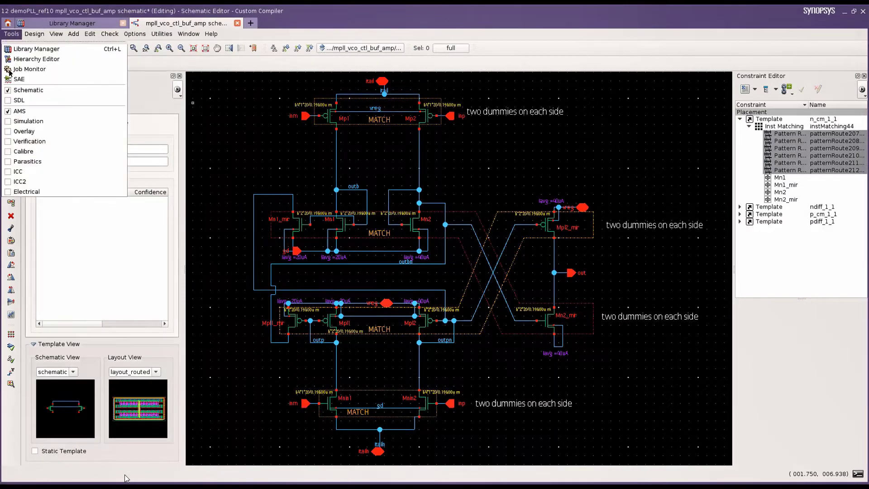
{"action": "left_click", "coordinate": [19, 100]}
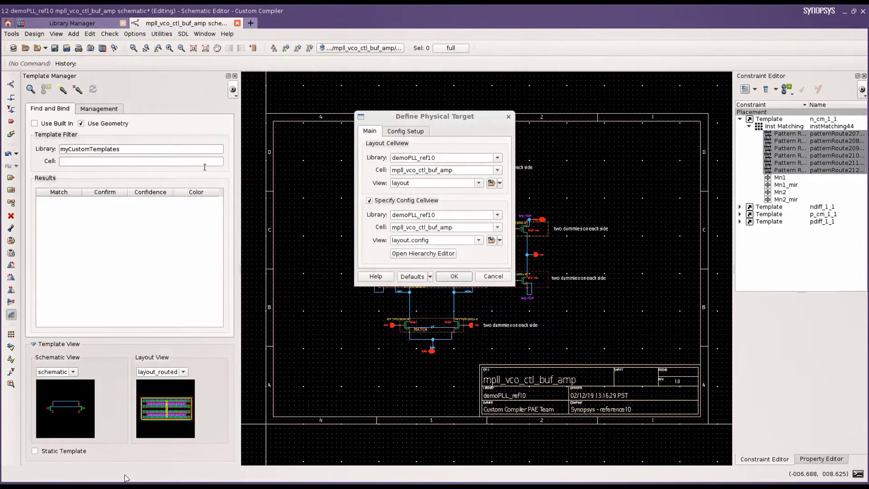
{"action": "left_click", "coordinate": [454, 276]}
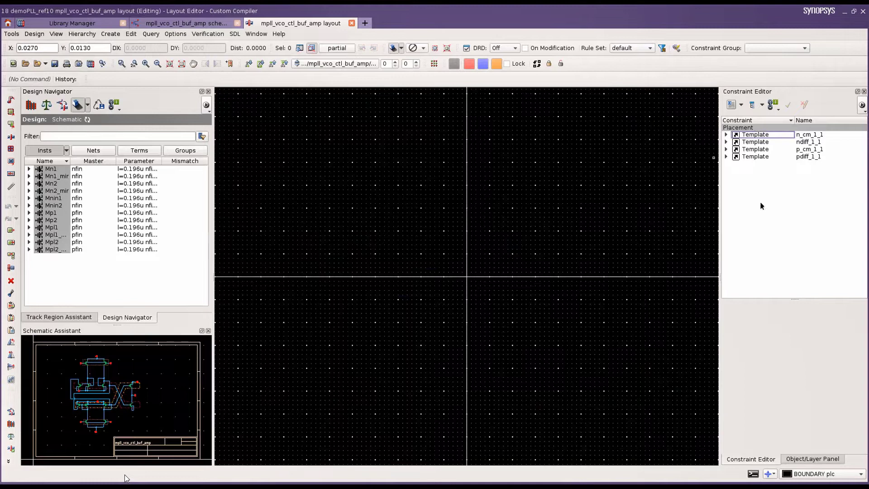
In Template Manager's Management view, preview pdiff_1's layout_routed template.
{"action": "right_click", "coordinate": [671, 73]}
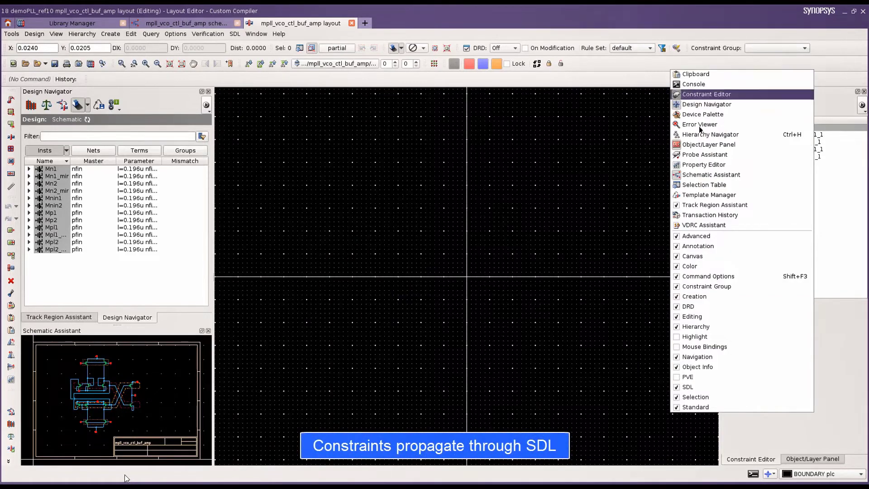
{"action": "left_click", "coordinate": [714, 196]}
{"action": "left_click", "coordinate": [828, 122]}
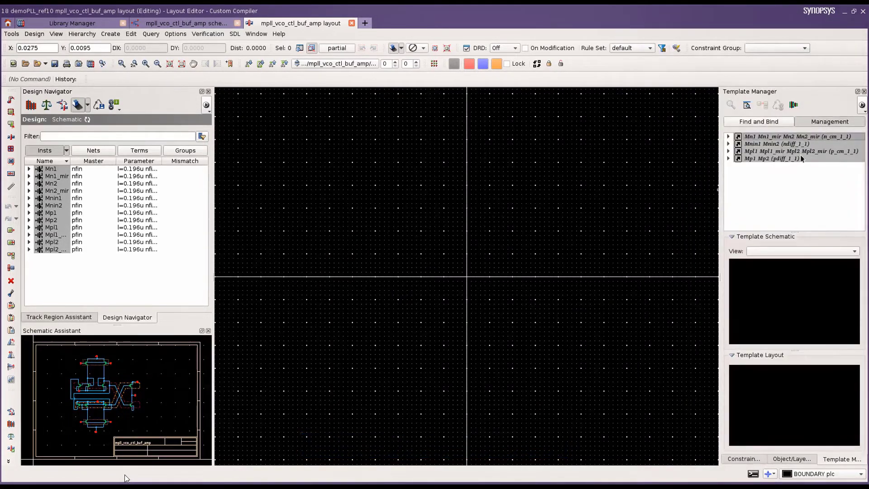
{"action": "left_click", "coordinate": [729, 158]}
{"action": "left_click", "coordinate": [737, 166]}
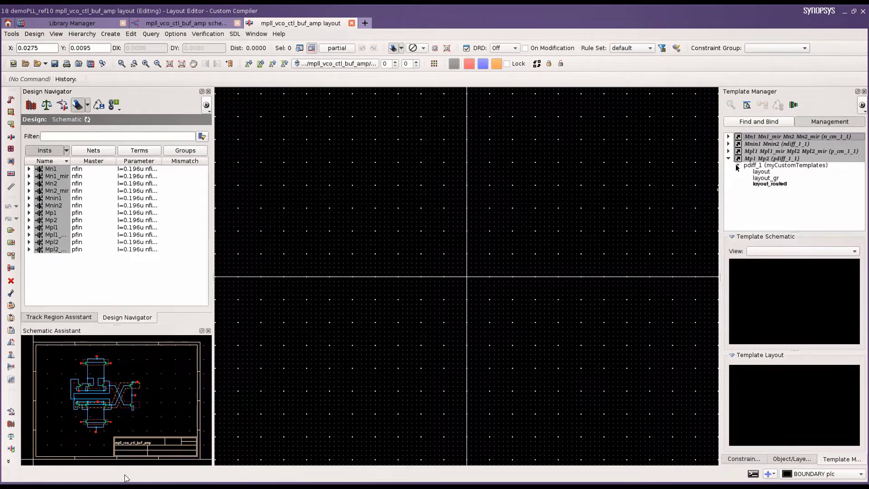
{"action": "left_click", "coordinate": [771, 184]}
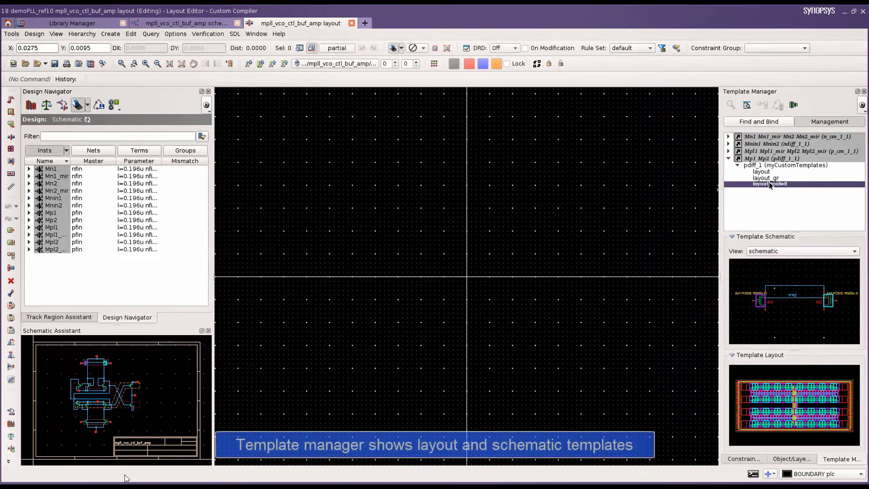
Enable the placement tools and start Auto Place.
{"action": "left_click", "coordinate": [7, 36]}
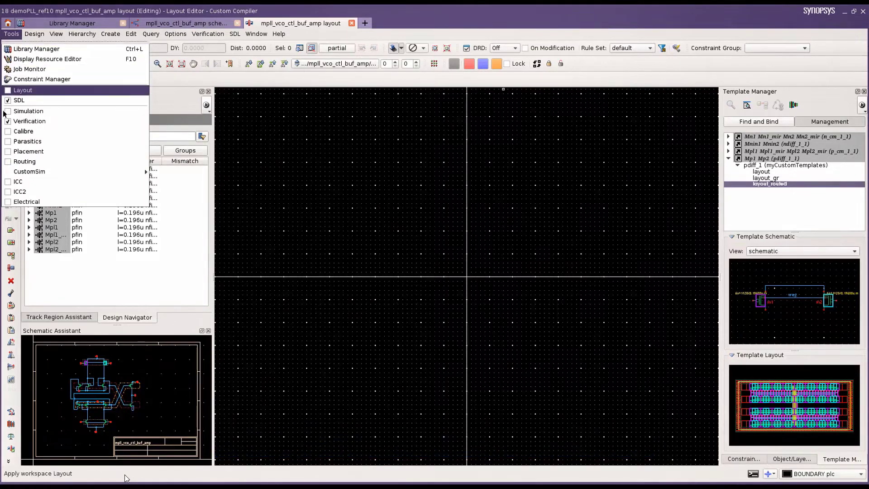
{"action": "left_click", "coordinate": [12, 151]}
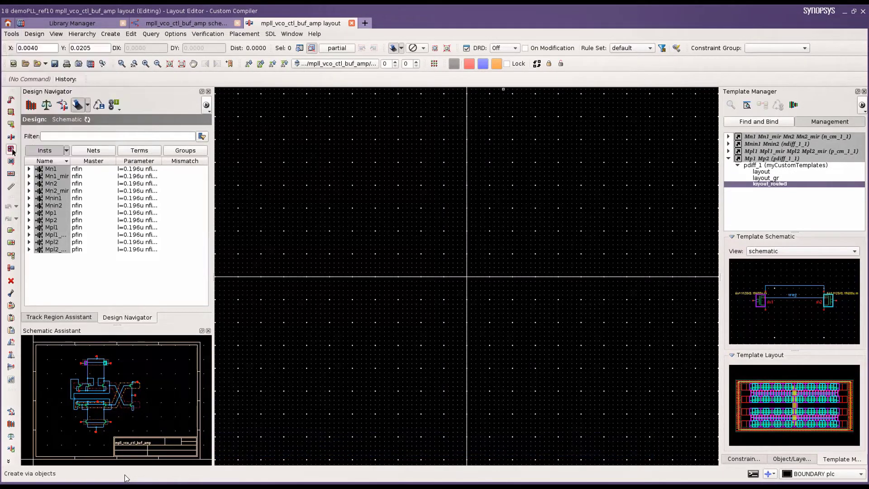
{"action": "left_click", "coordinate": [249, 34]}
{"action": "left_click", "coordinate": [254, 59]}
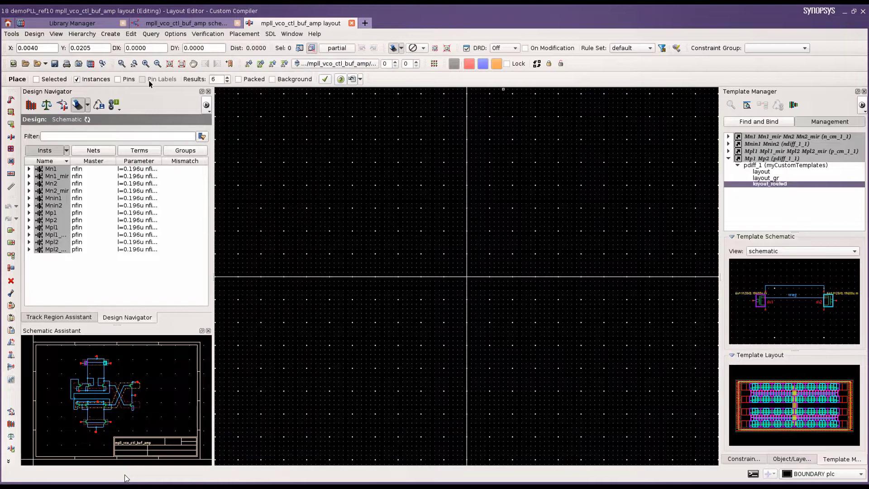
Run auto-placement and inspect the Mp1/Mp2 and Mnin1/Mnin2 pairs in the gallery.
{"action": "left_click", "coordinate": [325, 79]}
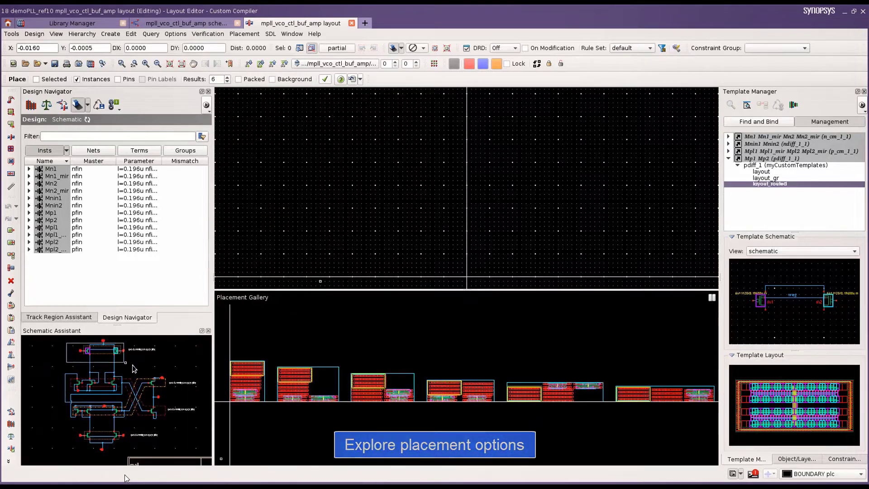
{"action": "left_click_drag", "start_coordinate": [133, 368], "coordinate": [134, 368]}
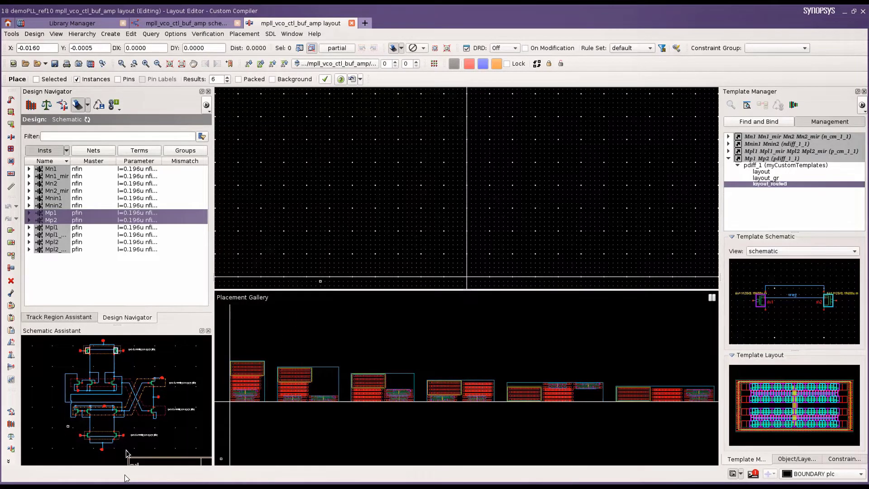
{"action": "left_click", "coordinate": [113, 436]}
{"action": "left_click", "coordinate": [181, 434]}
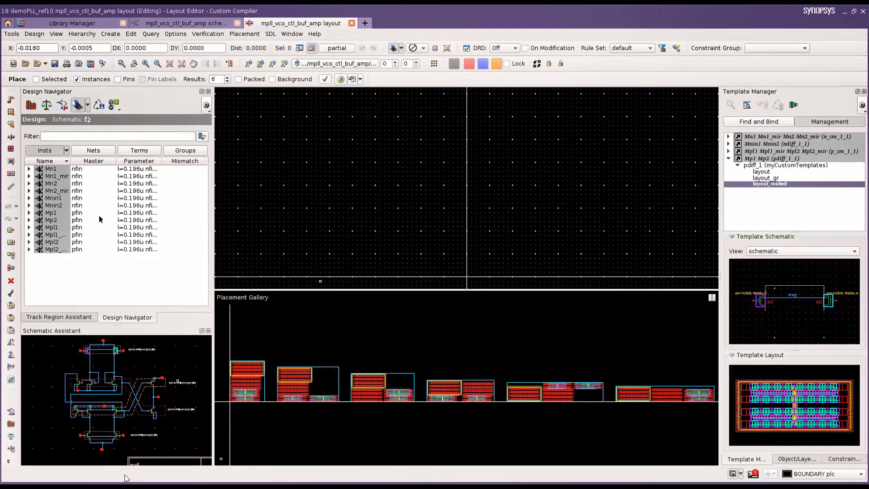
Group the Design Navigator instance list by Constraint.
{"action": "left_click", "coordinate": [66, 150]}
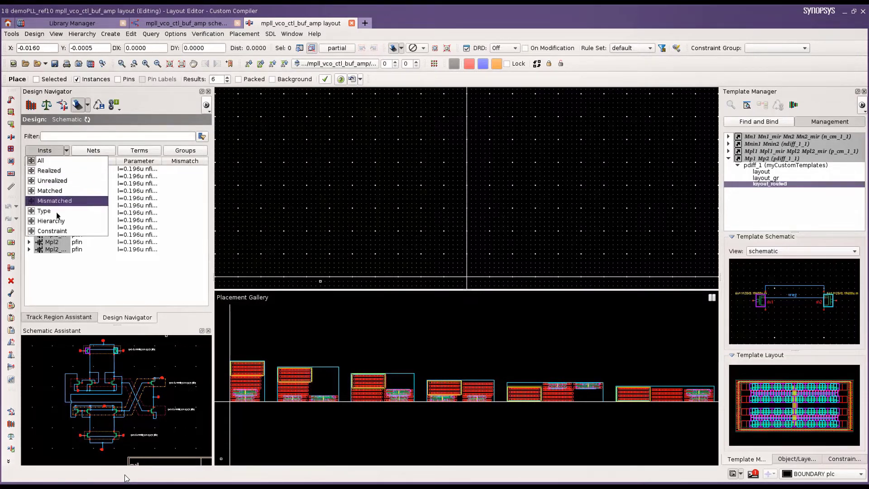
{"action": "left_click", "coordinate": [53, 231]}
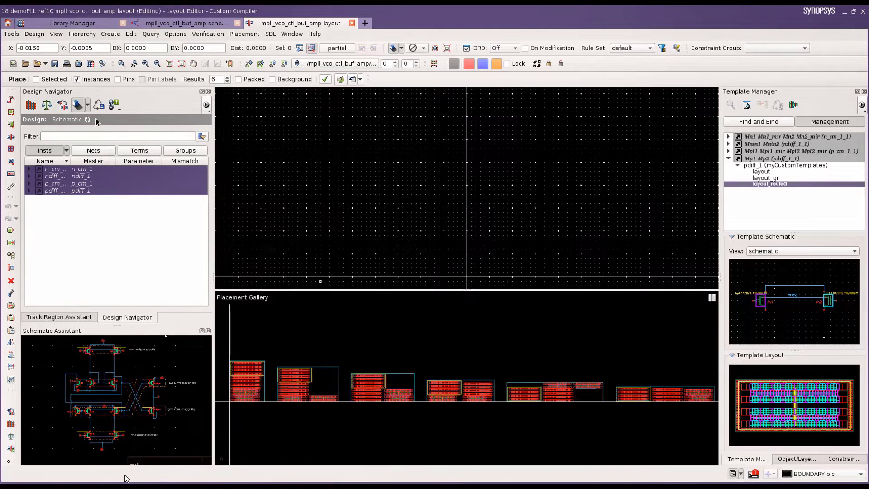
{"action": "left_click", "coordinate": [116, 106]}
Create a Column constraint, column2, for the four template instances.
{"action": "left_click", "coordinate": [128, 162]}
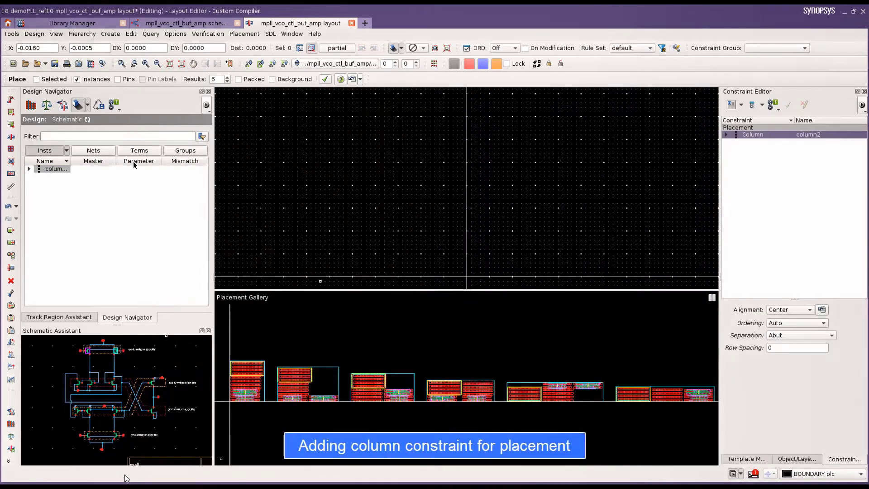
{"action": "left_click", "coordinate": [727, 135]}
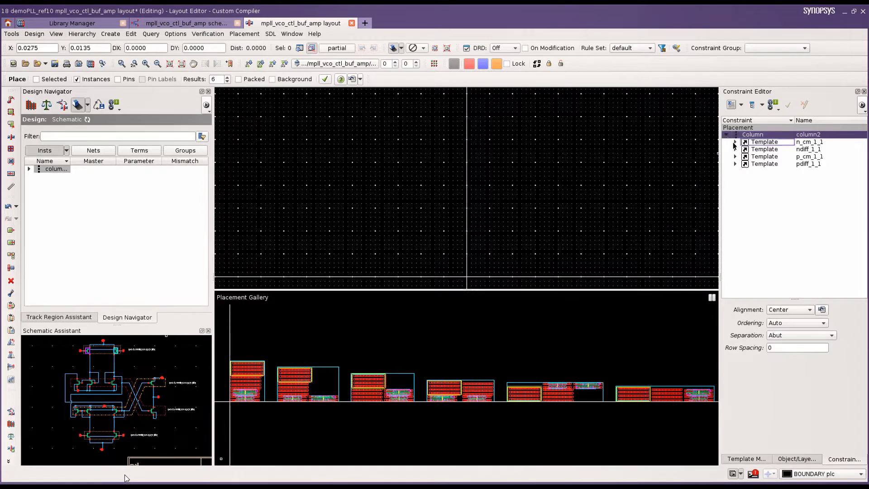
{"action": "left_click", "coordinate": [726, 135]}
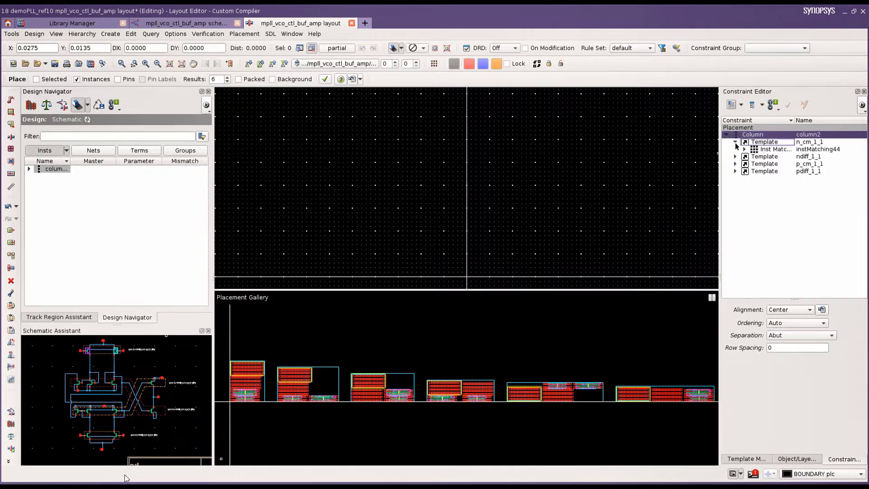
Give column2 DRC separation with a row spacing of 1 and apply it.
{"action": "left_click", "coordinate": [820, 336]}
{"action": "left_click", "coordinate": [787, 359]}
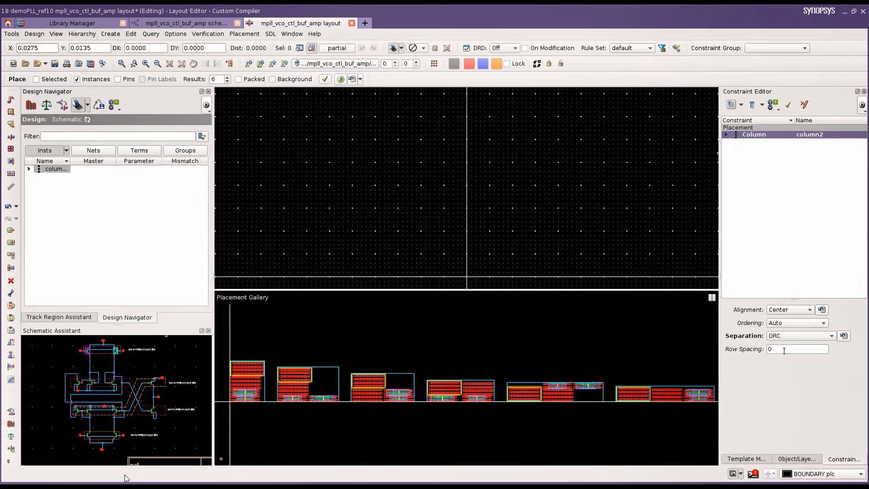
{"action": "left_click", "coordinate": [783, 351]}
{"action": "key", "text": "BackSpace"}
{"action": "type", "text": "1"}
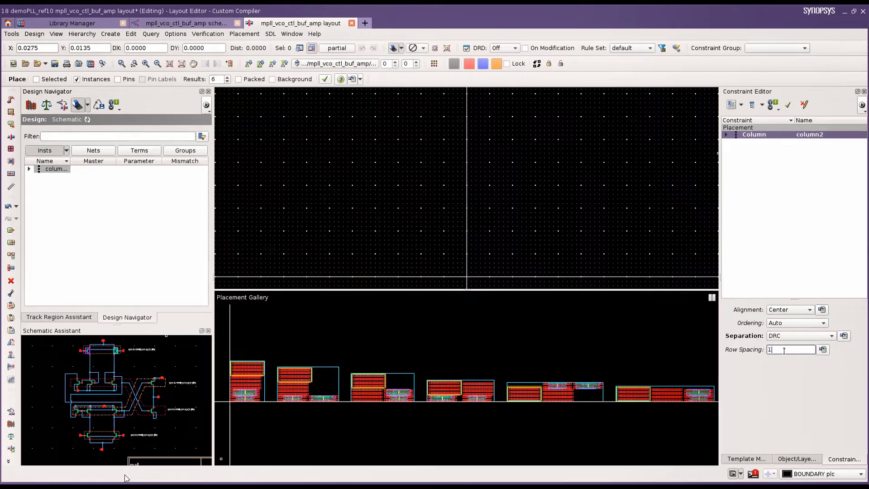
{"action": "left_click", "coordinate": [788, 105]}
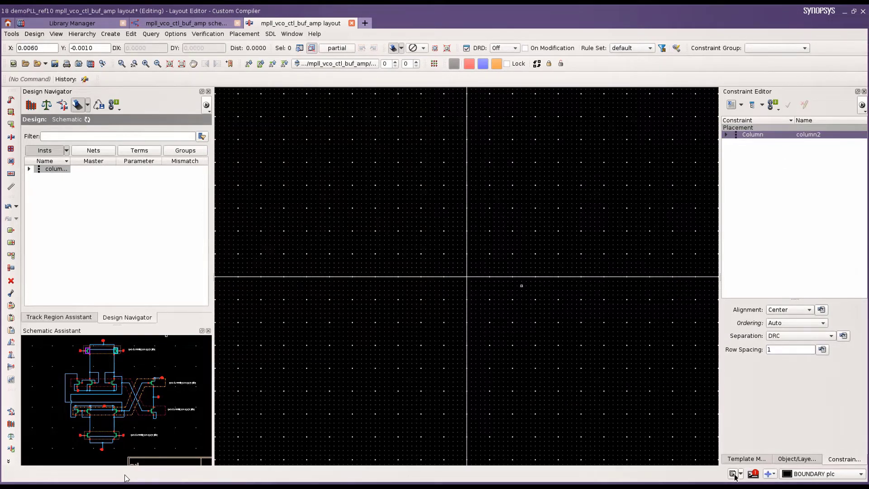
{"action": "left_click", "coordinate": [244, 34]}
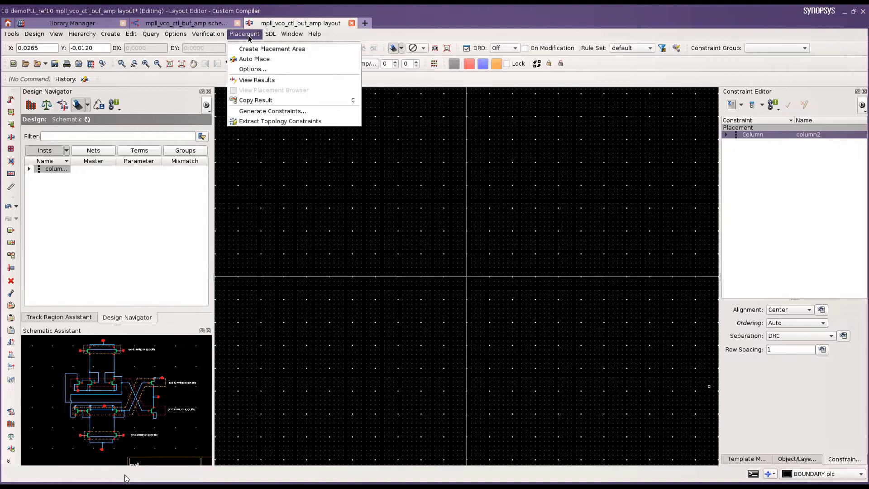
View the auto placer results and inspect the pdiff_1, ndiff_1 and p_cm_1 devices.
{"action": "left_click", "coordinate": [254, 81]}
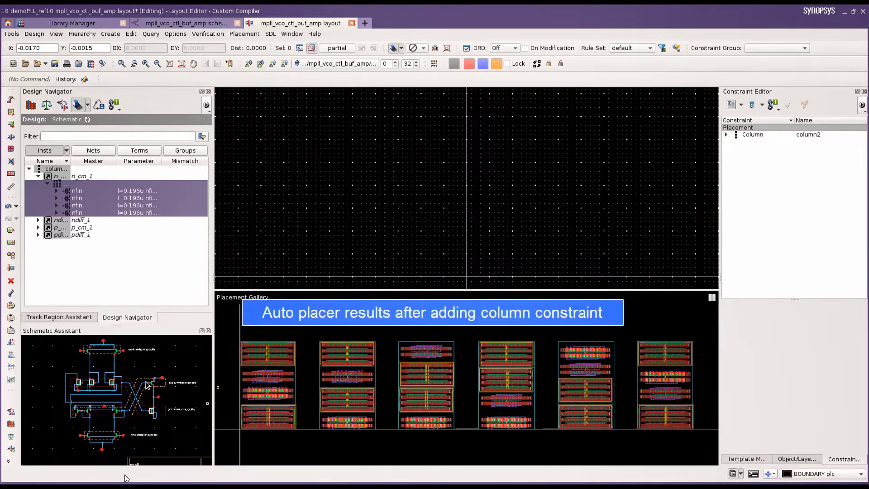
{"action": "left_click", "coordinate": [130, 391]}
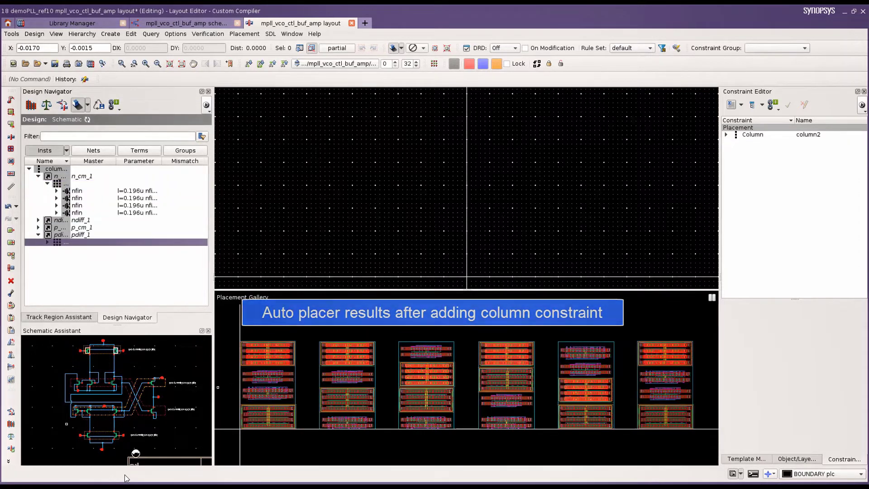
{"action": "left_click", "coordinate": [132, 449]}
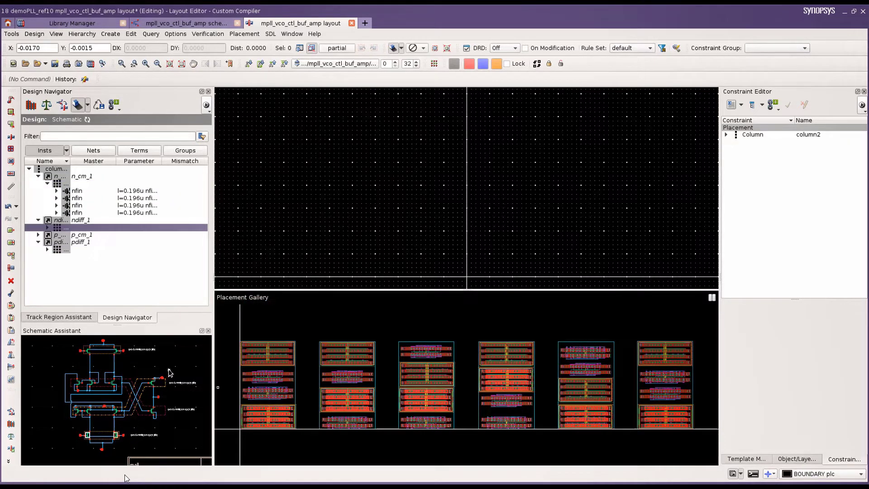
{"action": "left_click", "coordinate": [152, 382]}
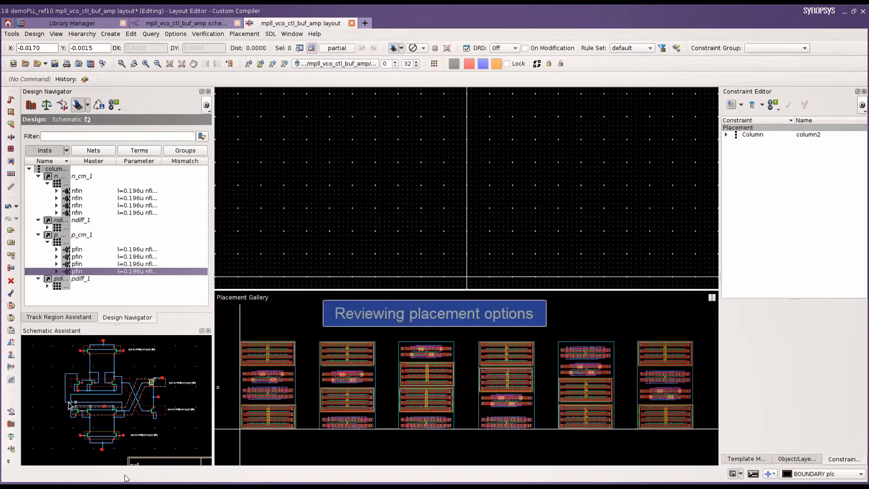
{"action": "left_click", "coordinate": [121, 423]}
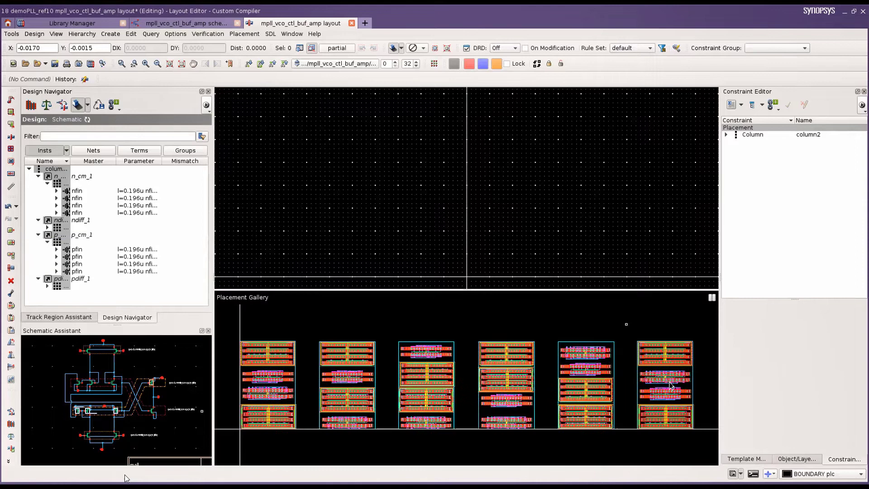
Copy the sixth column-stacked placement result onto the layout canvas.
{"action": "left_click_drag", "start_coordinate": [672, 387], "coordinate": [716, 455]}
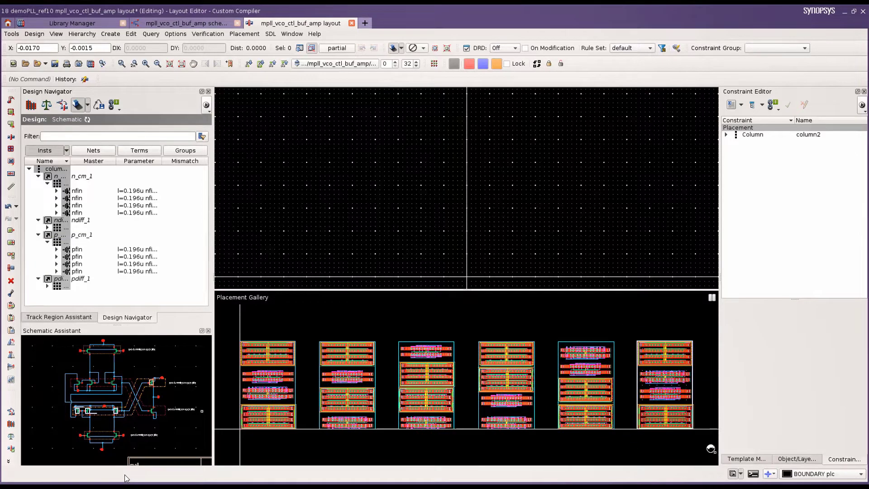
{"action": "double_click", "coordinate": [714, 454]}
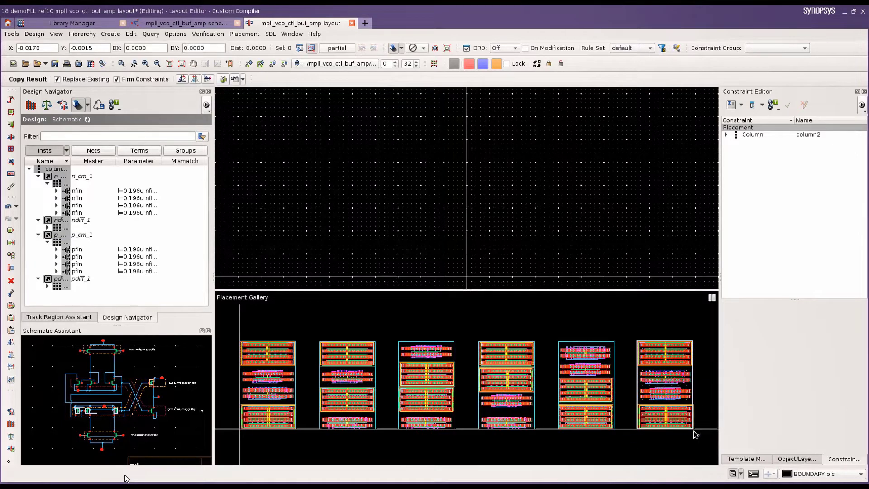
{"action": "left_click", "coordinate": [468, 284]}
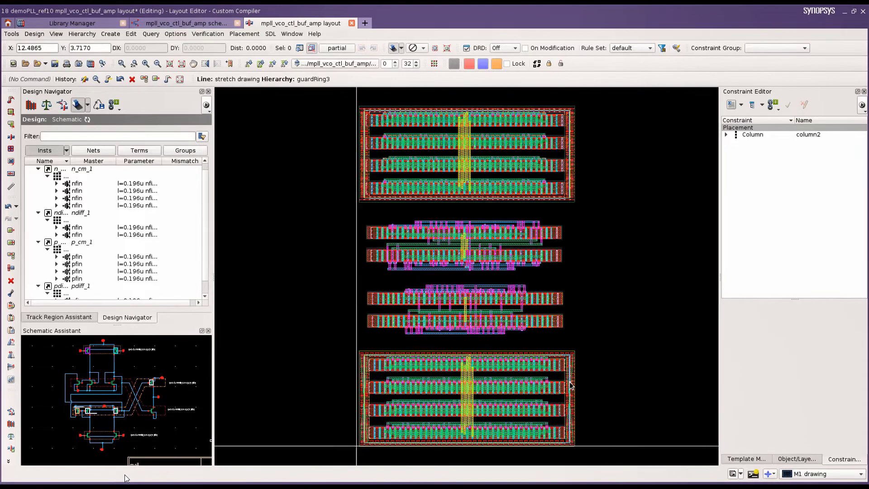
{"action": "left_click", "coordinate": [95, 154]}
{"action": "left_click", "coordinate": [72, 122]}
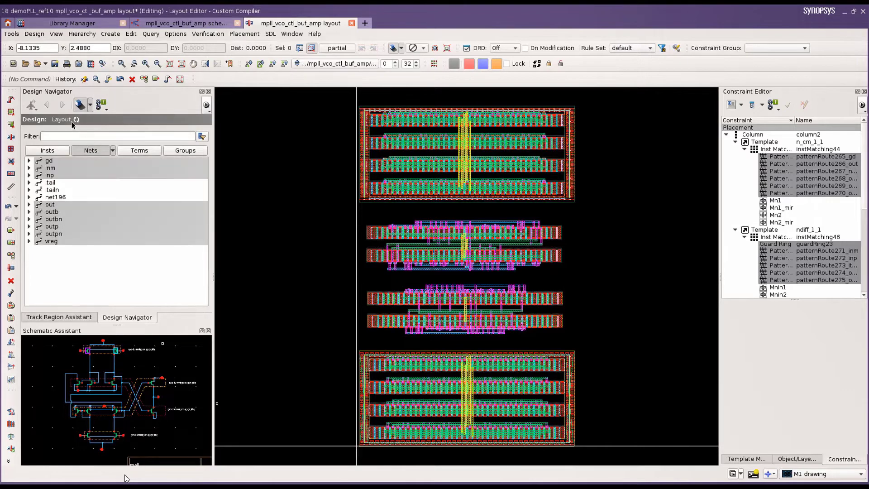
Select the outb, outbn, outp and outpn nets in the Nets list.
{"action": "left_click", "coordinate": [64, 182]}
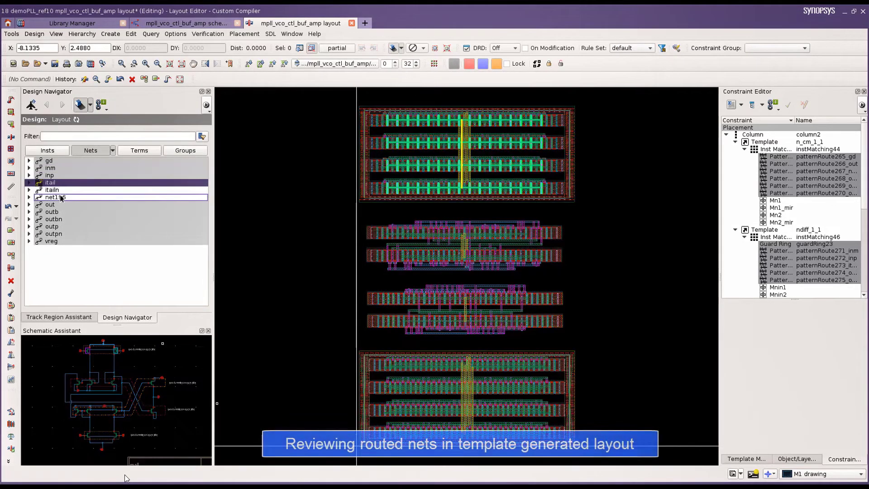
{"action": "left_click", "coordinate": [60, 198], "text": "shift"}
{"action": "left_click", "coordinate": [60, 213]}
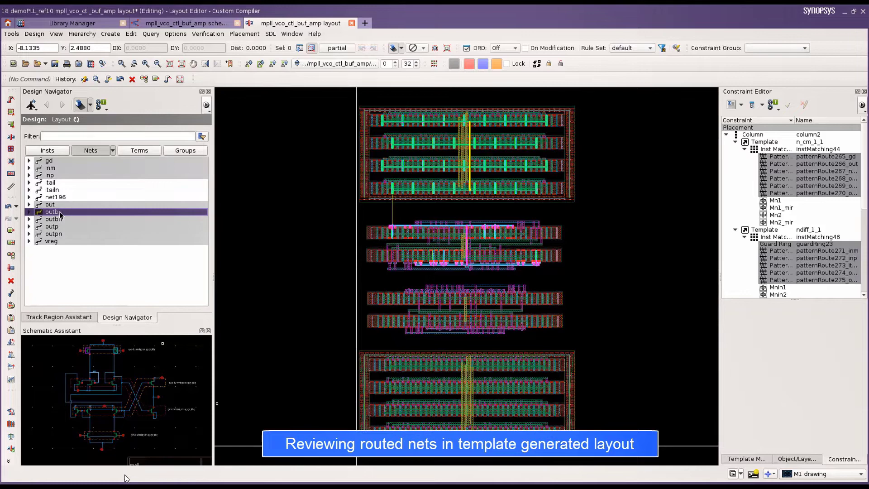
{"action": "left_click", "coordinate": [60, 220], "text": "shift"}
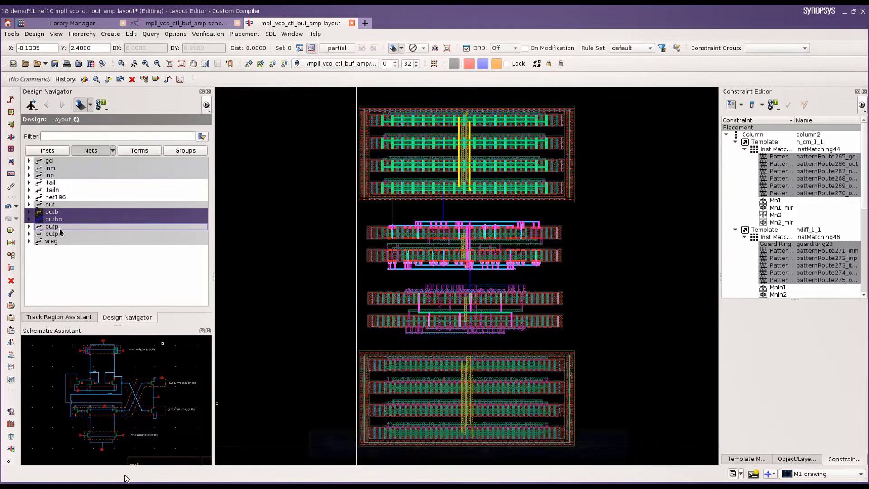
{"action": "left_click", "coordinate": [61, 227], "text": "shift"}
{"action": "left_click", "coordinate": [60, 234], "text": "shift"}
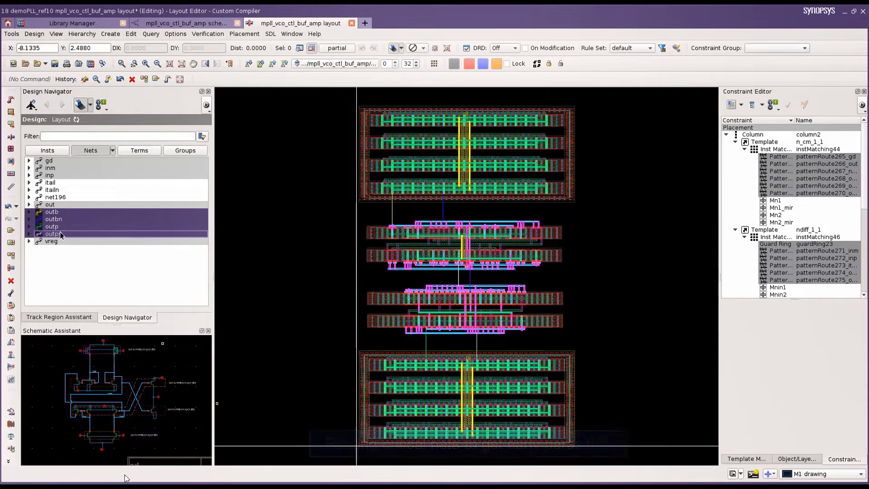
Enable the routing tools and auto-route the four selected output nets.
{"action": "left_click", "coordinate": [14, 33]}
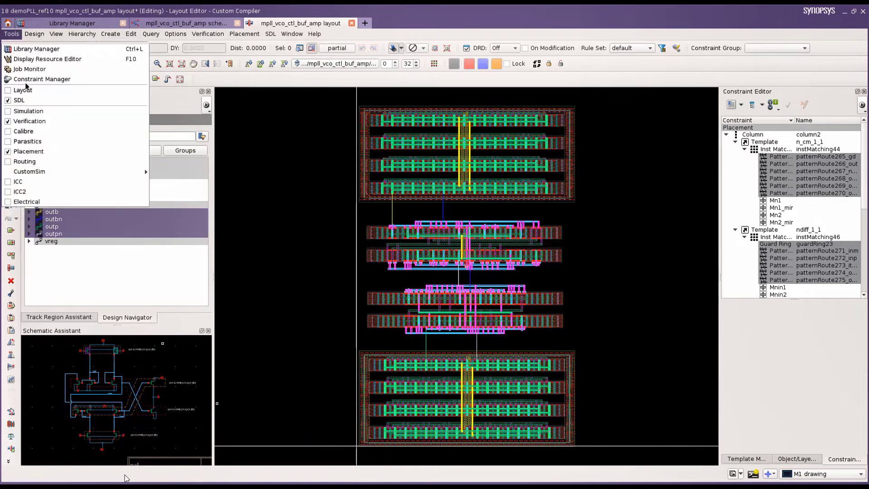
{"action": "left_click", "coordinate": [39, 162]}
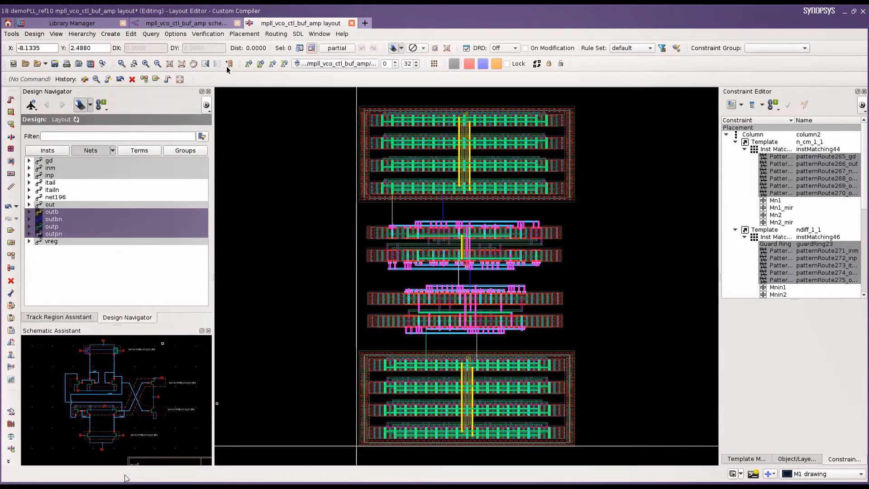
{"action": "left_click", "coordinate": [276, 33]}
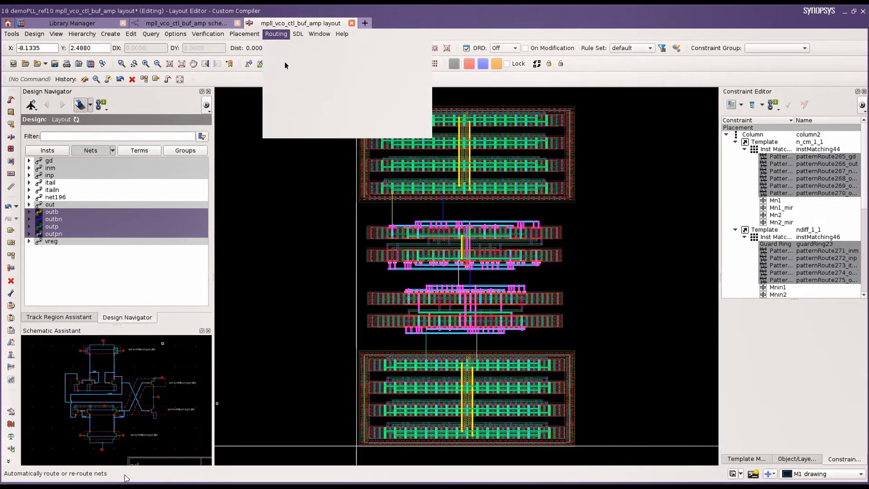
{"action": "left_click", "coordinate": [285, 65]}
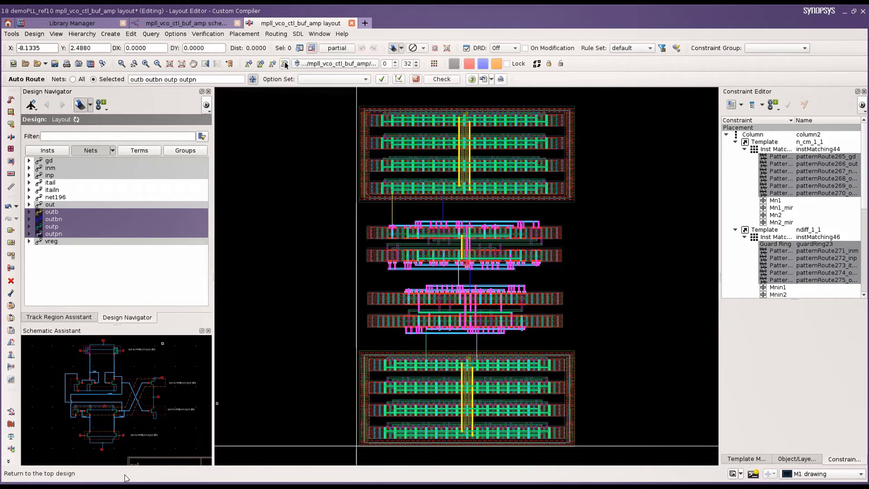
{"action": "left_click", "coordinate": [382, 80]}
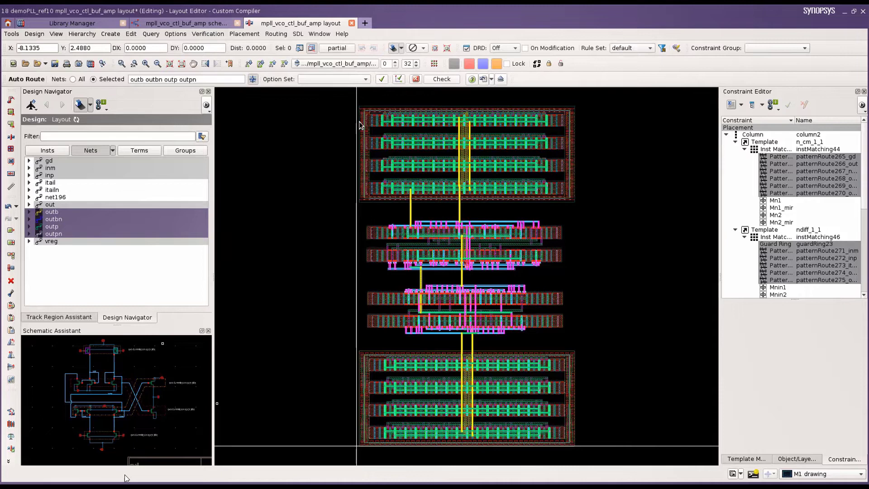
{"action": "left_click", "coordinate": [109, 275]}
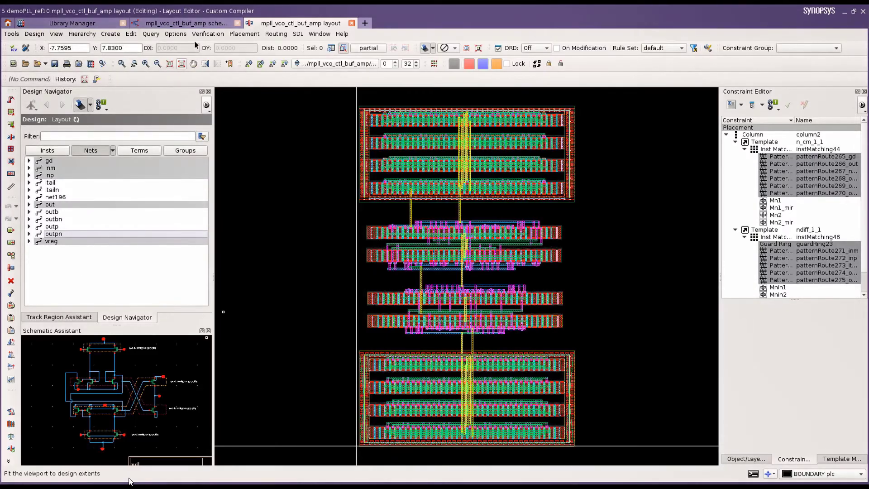
Run partial layout extraction with StarRC SPF output and review the resulting SPF netlist.
{"action": "left_click", "coordinate": [203, 33]}
{"action": "mouse_move", "coordinate": [253, 89]}
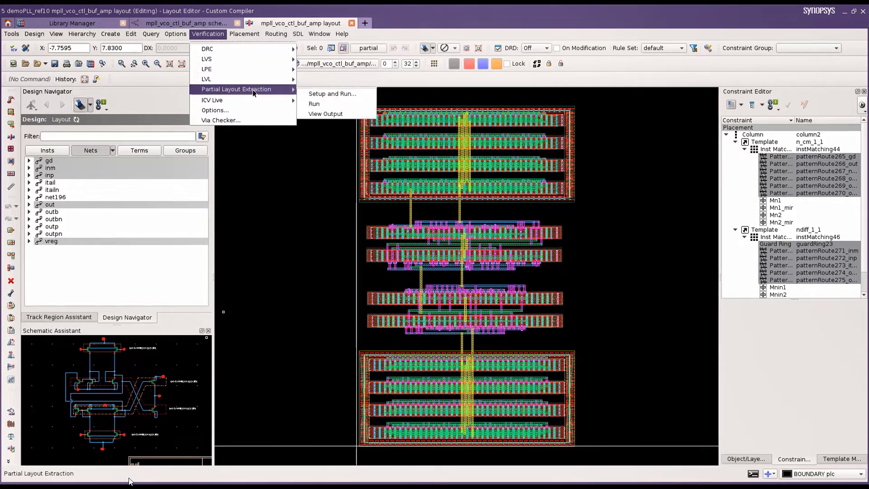
{"action": "left_click", "coordinate": [317, 94]}
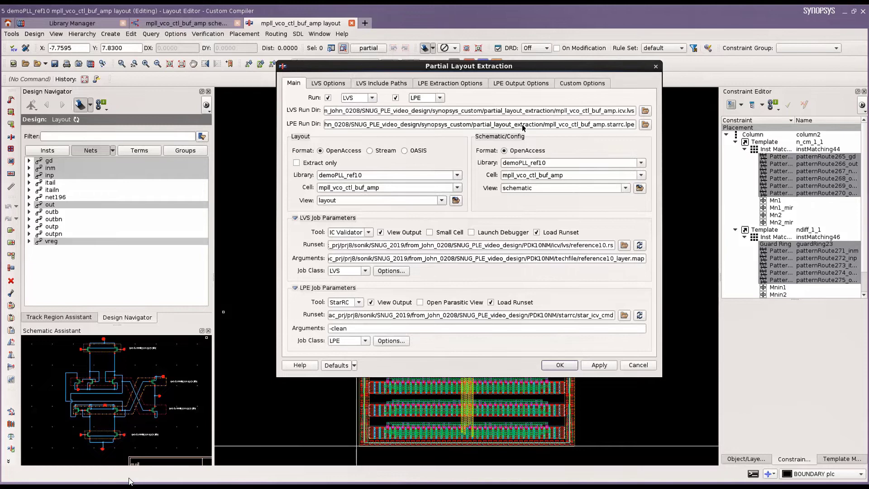
{"action": "left_click", "coordinate": [436, 83]}
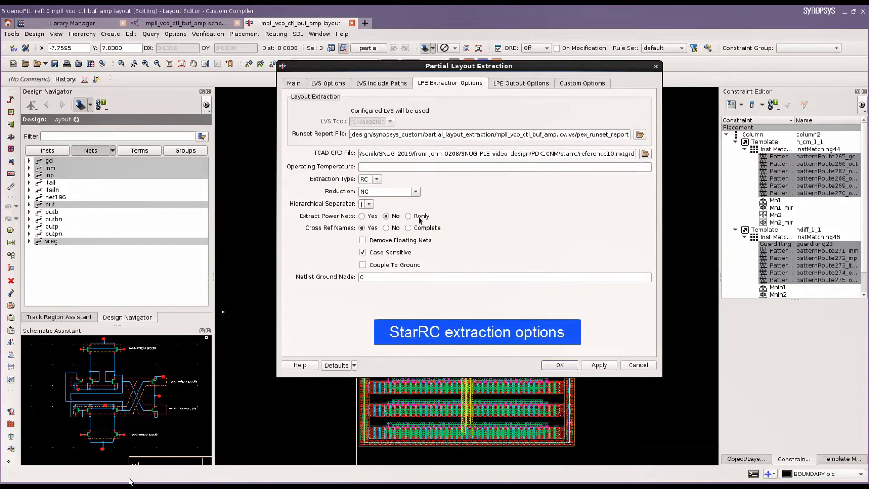
{"action": "left_click", "coordinate": [518, 83]}
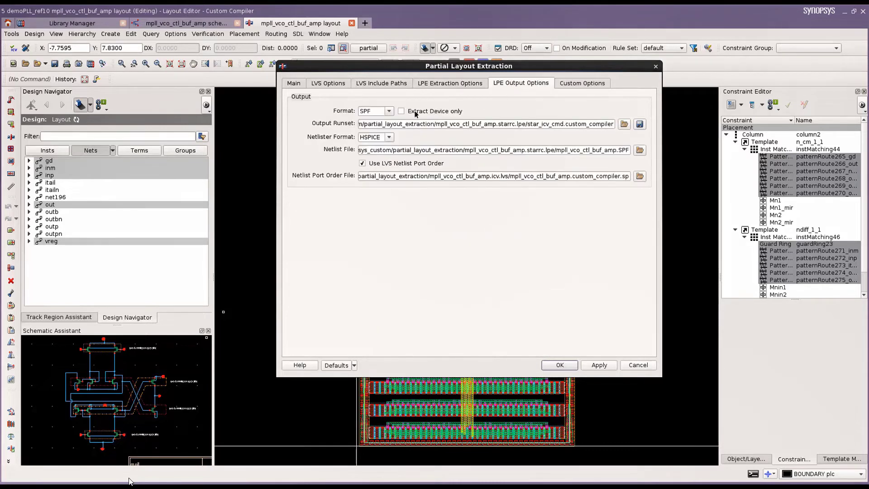
{"action": "left_click", "coordinate": [561, 365]}
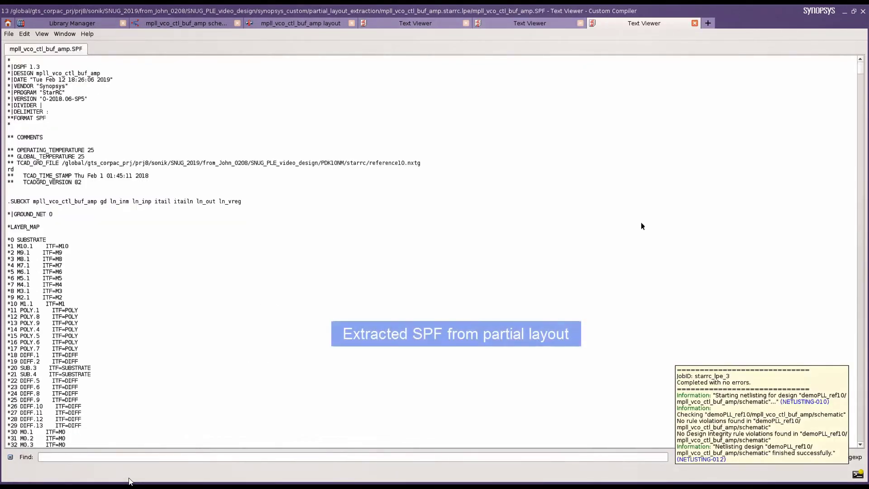
{"action": "scroll", "coordinate": [226, 249], "scroll_direction": "down", "scroll_amount": 20}
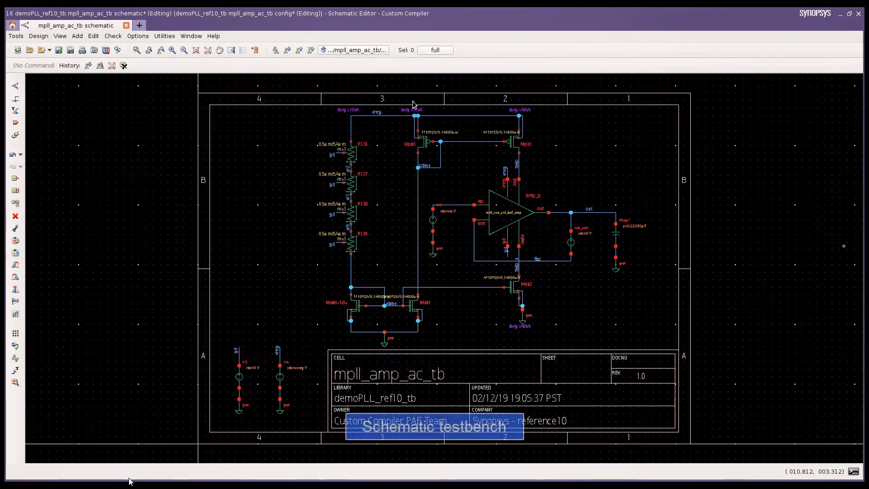
Descend into the amp_p amplifier schematic from the testbench.
{"action": "left_click_drag", "start_coordinate": [452, 175], "coordinate": [579, 272]}
{"action": "left_click", "coordinate": [481, 262]}
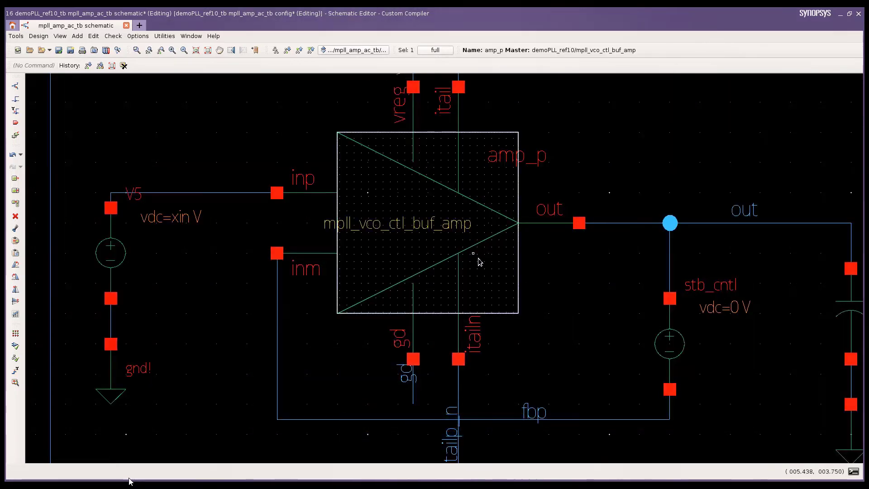
{"action": "key", "text": "e"}
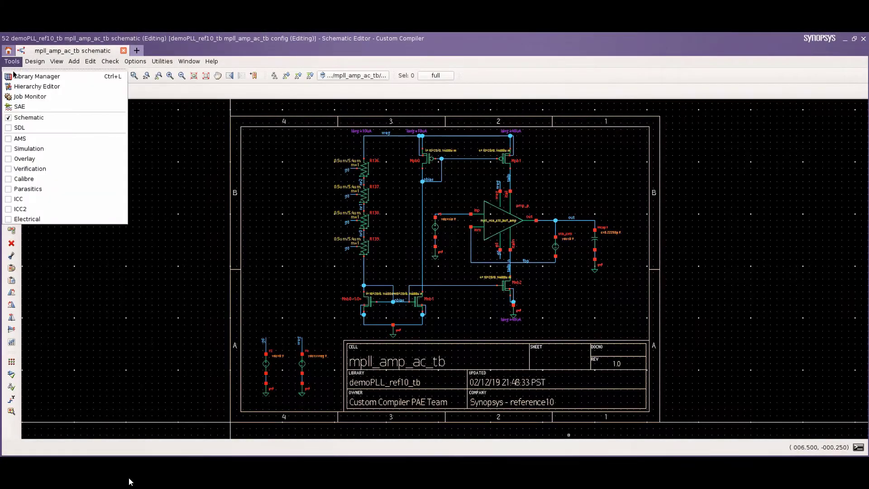
Open SAE and load the Setup_early_layout simulation state.
{"action": "left_click", "coordinate": [18, 108]}
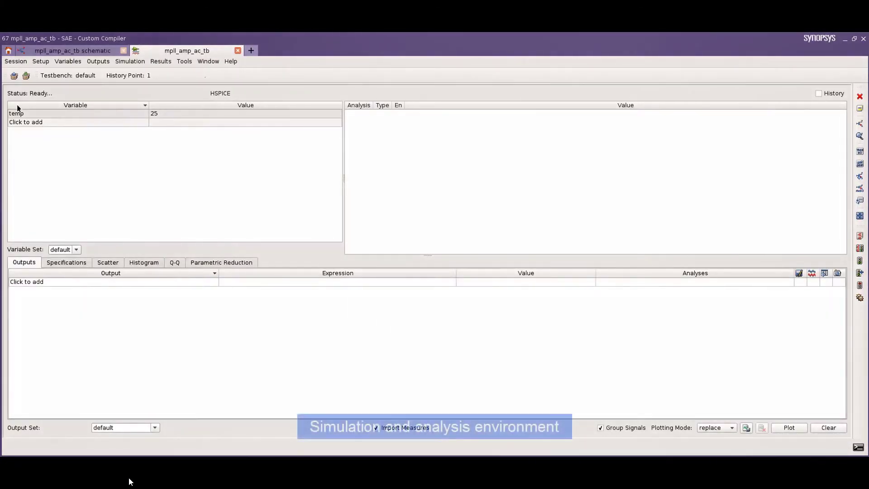
{"action": "left_click", "coordinate": [15, 61]}
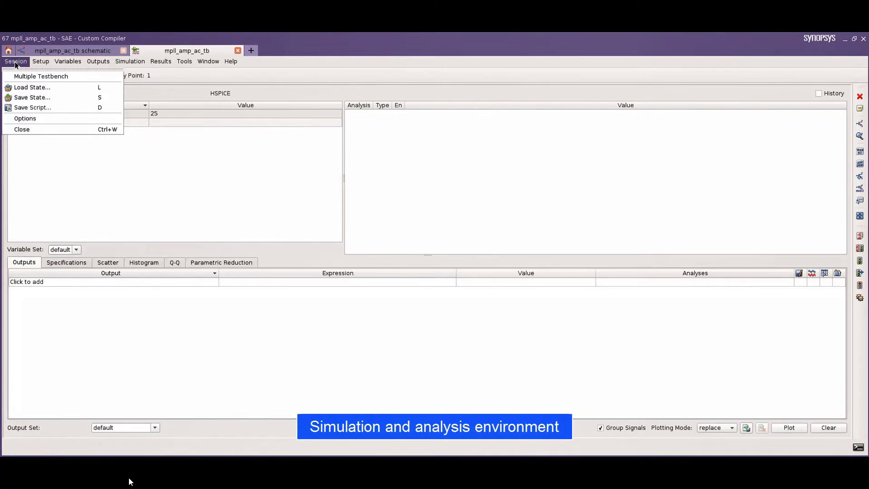
{"action": "left_click", "coordinate": [21, 88]}
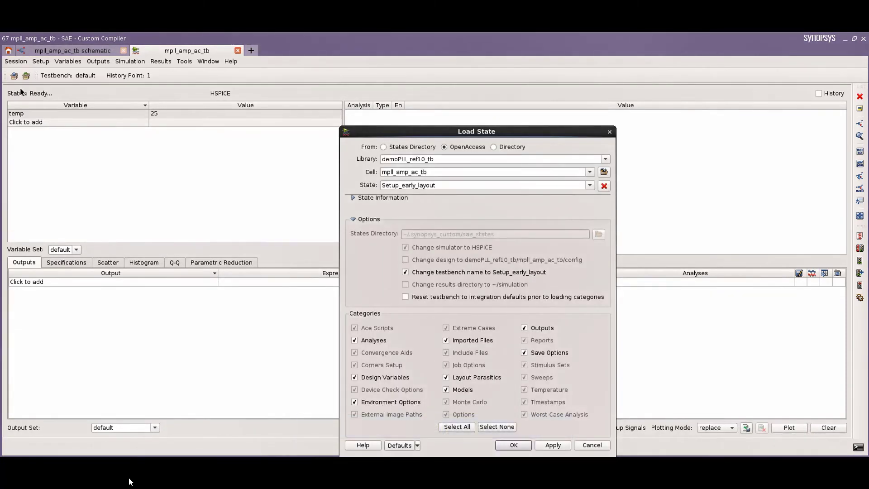
{"action": "left_click", "coordinate": [510, 445]}
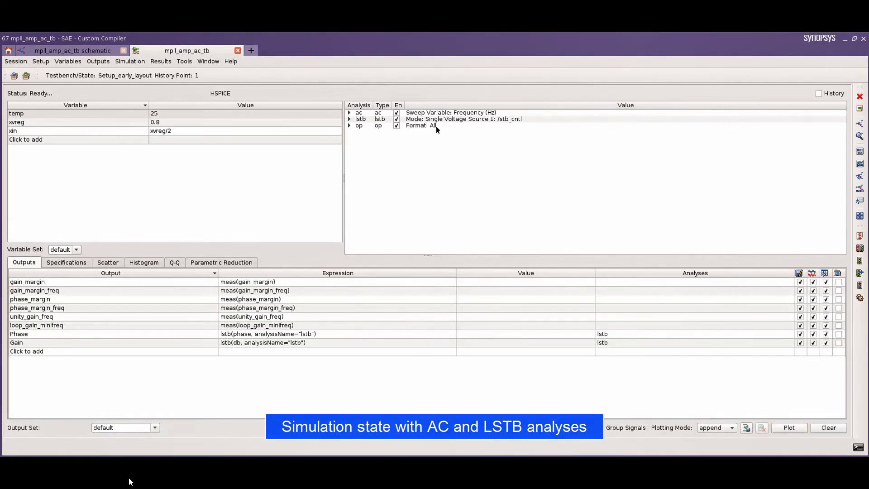
Review the ac analysis settings, then netlist and run the simulation.
{"action": "double_click", "coordinate": [429, 112]}
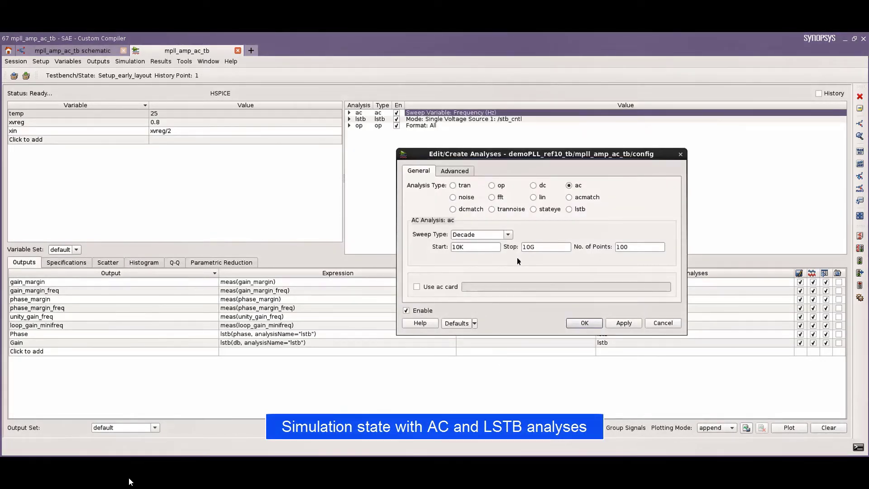
{"action": "left_click", "coordinate": [585, 323]}
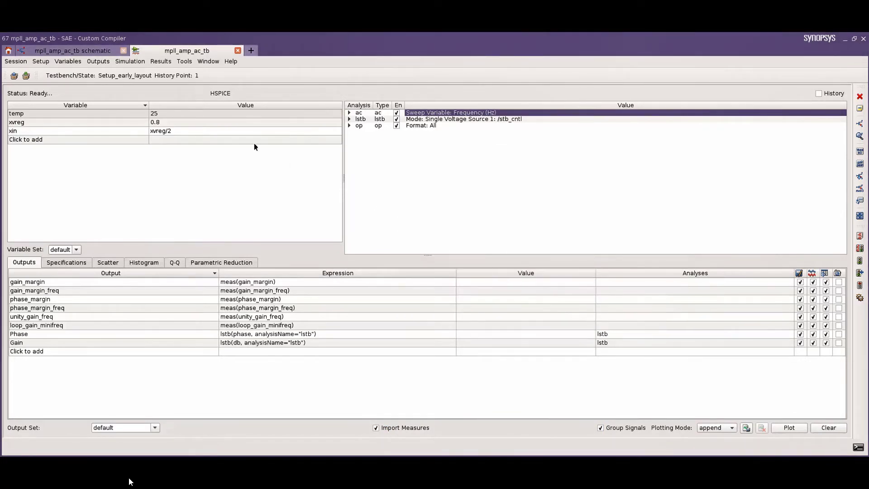
{"action": "left_click", "coordinate": [128, 62]}
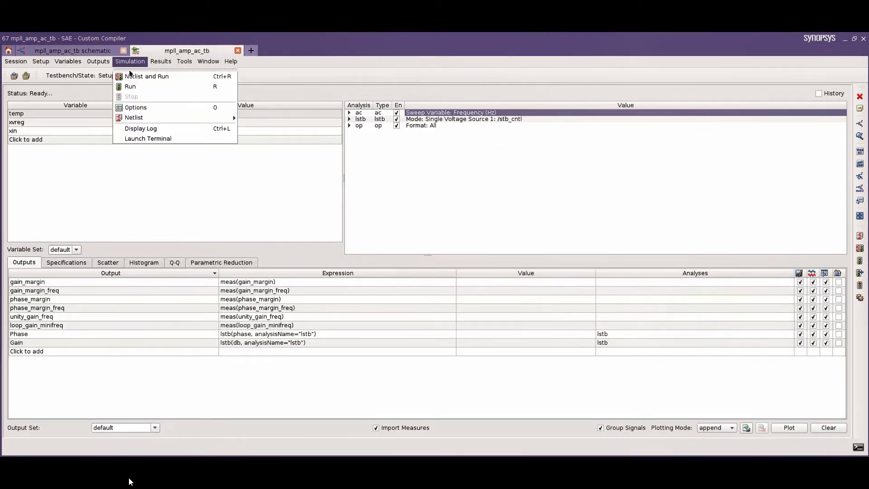
{"action": "left_click", "coordinate": [132, 76]}
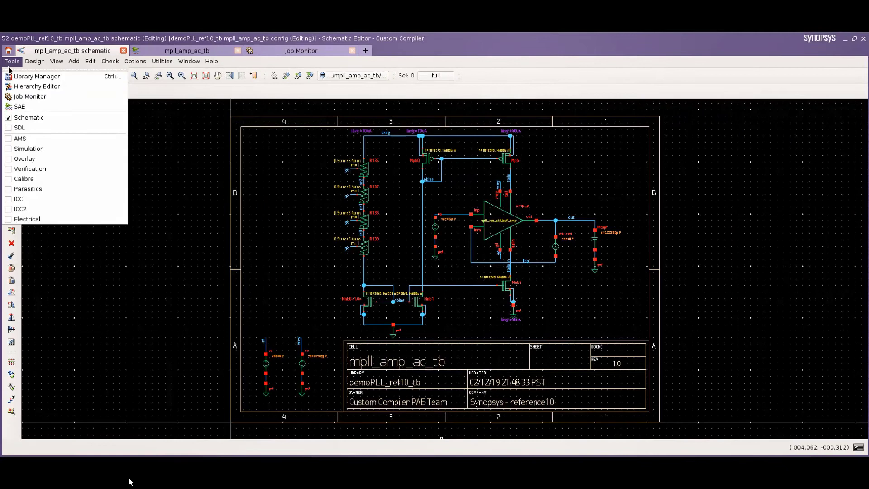
In the testbench hierarchy config, set amp_p's view to Bind to Netlist Text.
{"action": "left_click", "coordinate": [36, 86]}
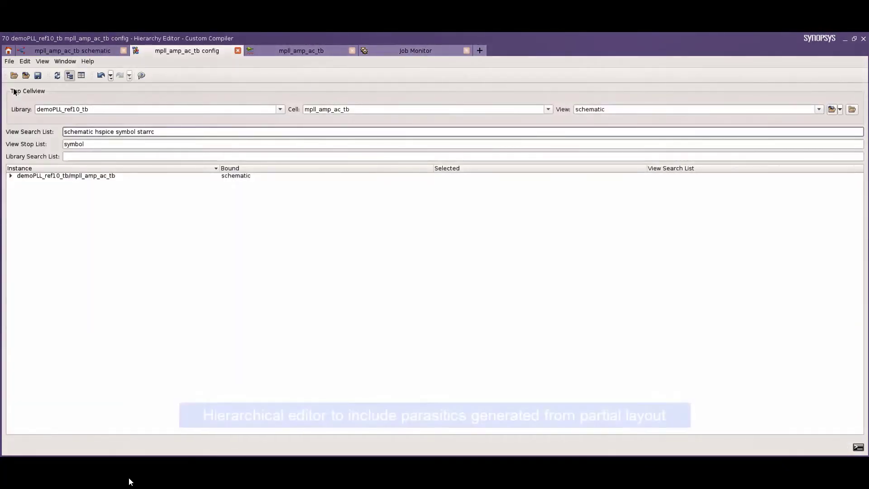
{"action": "left_click", "coordinate": [11, 177]}
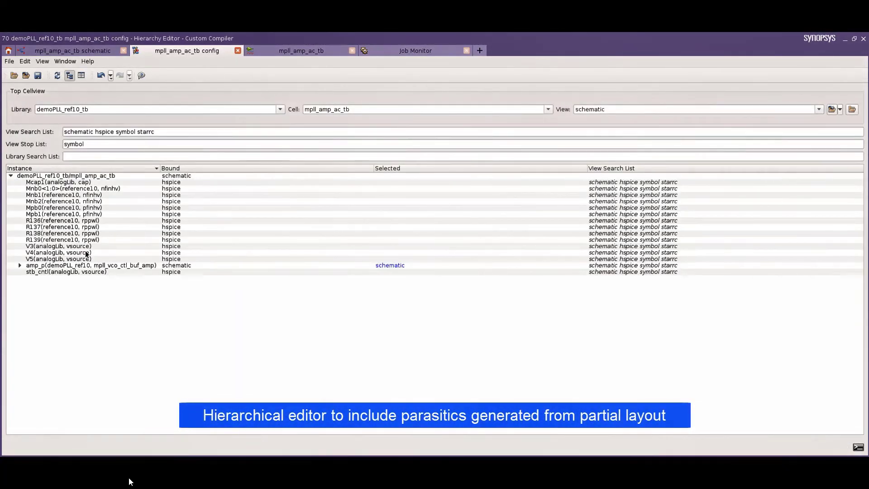
{"action": "left_click", "coordinate": [393, 266]}
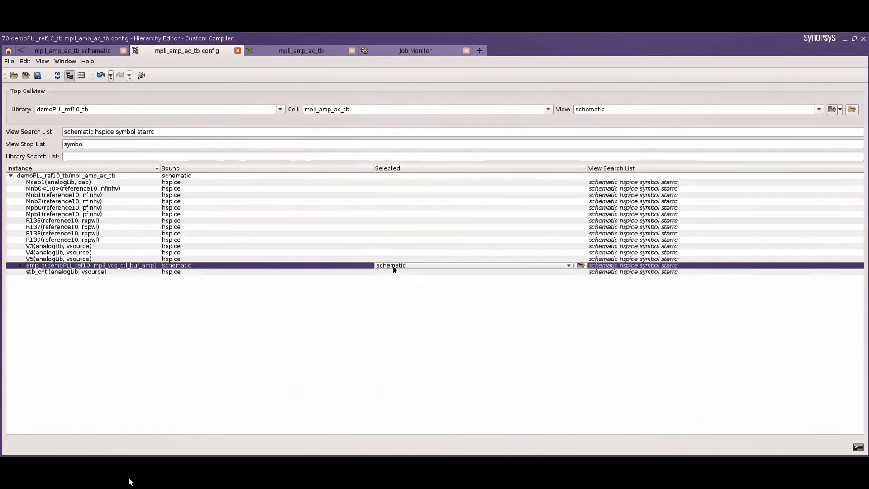
{"action": "left_click", "coordinate": [393, 266]}
{"action": "left_click", "coordinate": [401, 323]}
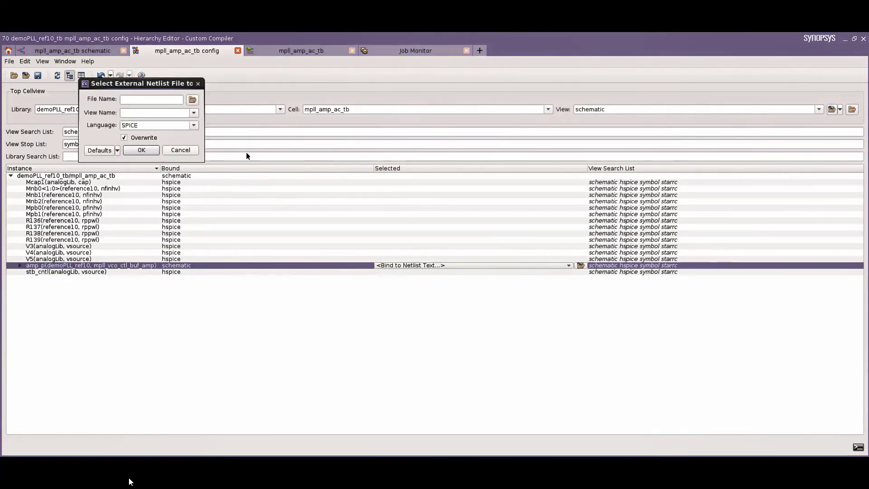
Bind amp_p to mpll_vco_ctl_buf_amp_partial_layout.SPF as SPICE and save the config.
{"action": "left_click", "coordinate": [192, 101]}
{"action": "double_click", "coordinate": [135, 156]}
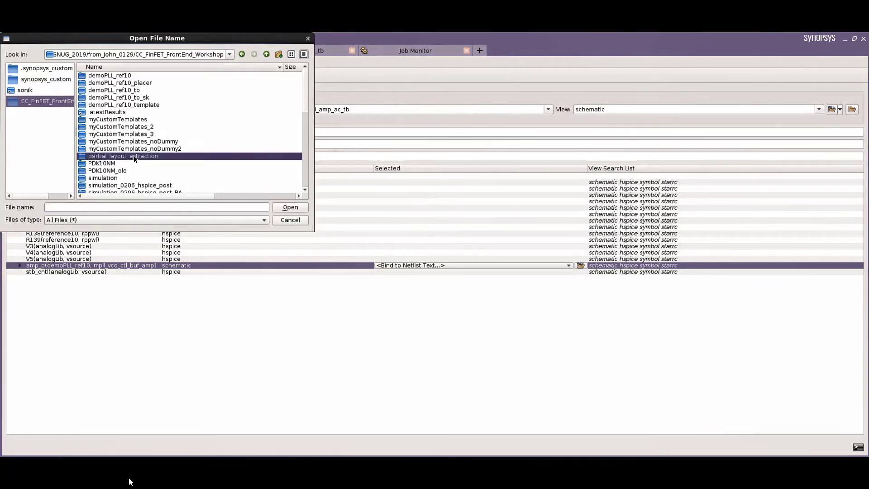
{"action": "double_click", "coordinate": [140, 76]}
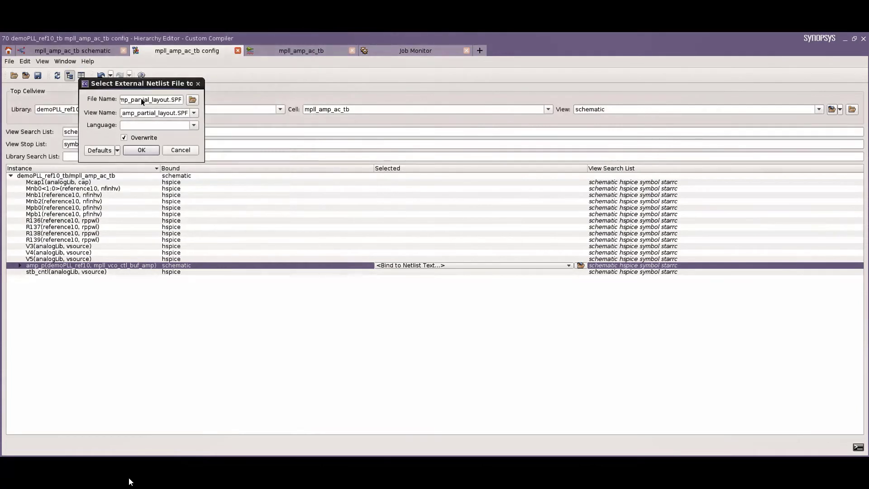
{"action": "left_click", "coordinate": [193, 126]}
{"action": "left_click", "coordinate": [152, 137]}
{"action": "left_click", "coordinate": [150, 151]}
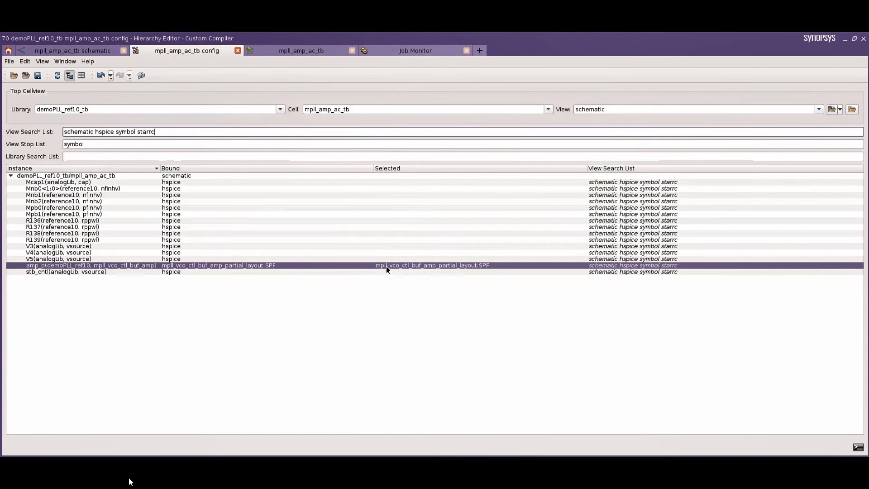
{"action": "left_click", "coordinate": [36, 77]}
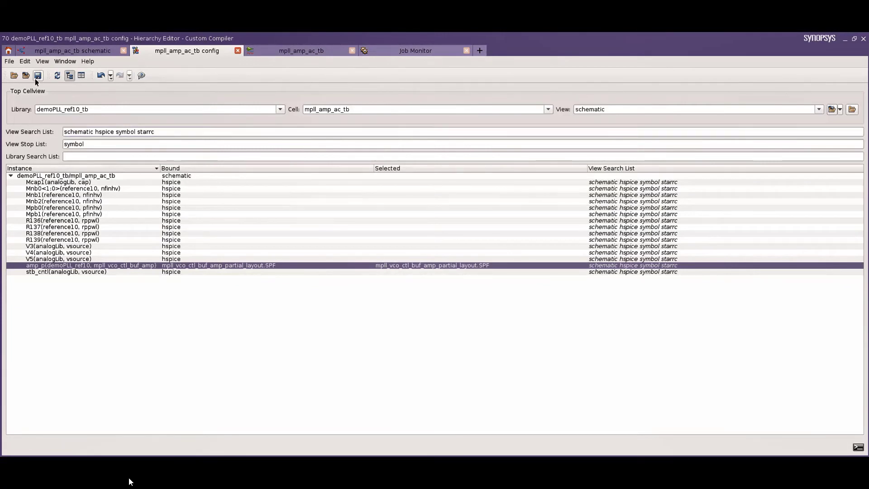
{"action": "left_click", "coordinate": [237, 51]}
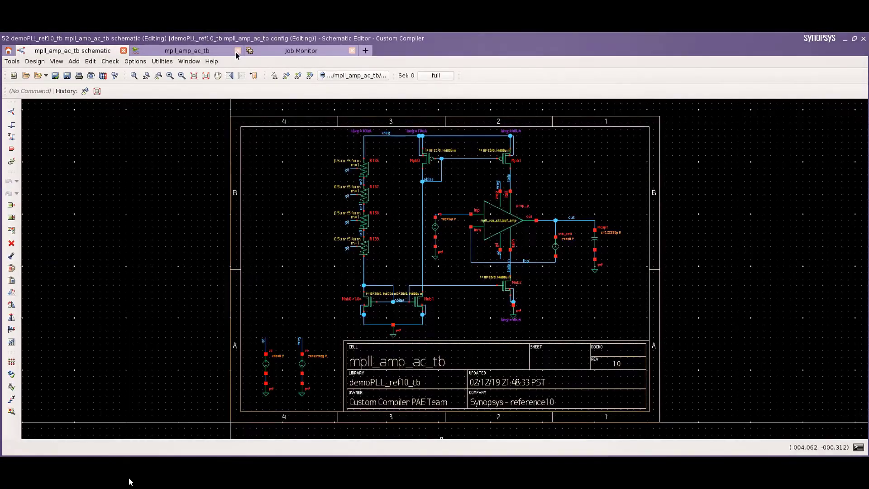
Open amp_p's partial-layout SPF view to verify it, then return to the testbench.
{"action": "double_click", "coordinate": [500, 212]}
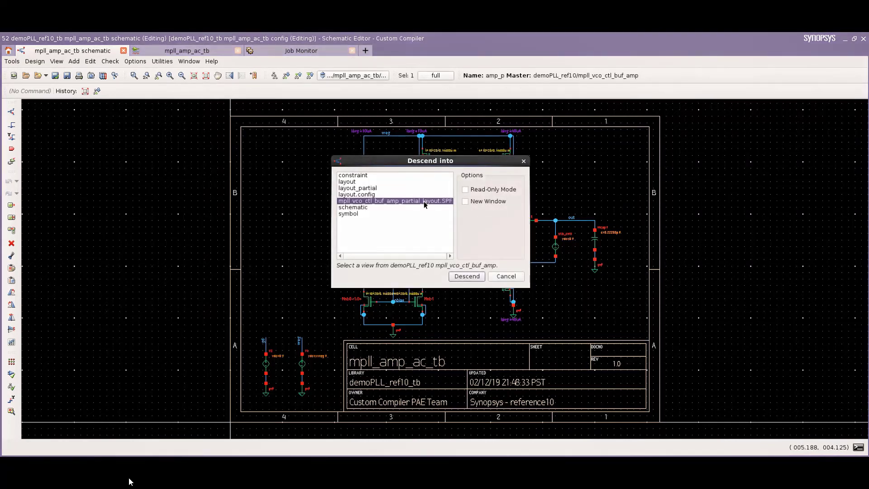
{"action": "left_click", "coordinate": [467, 276]}
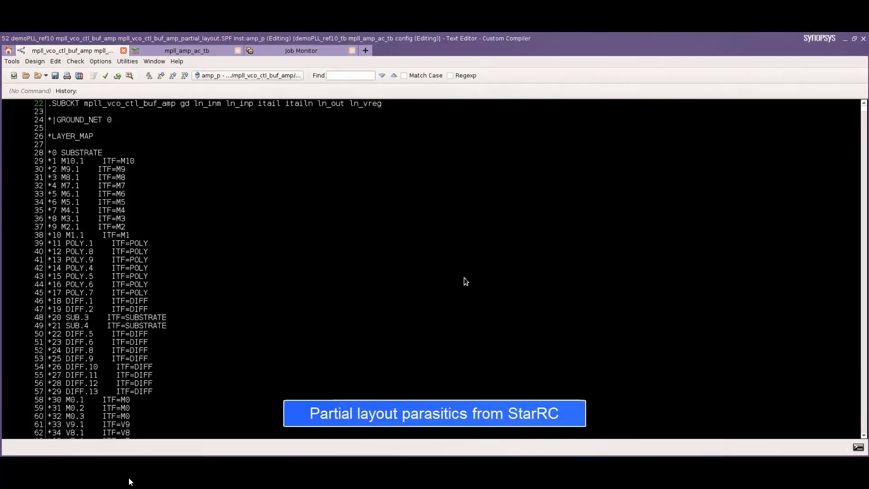
{"action": "scroll", "coordinate": [424, 285], "scroll_direction": "down", "scroll_amount": 12}
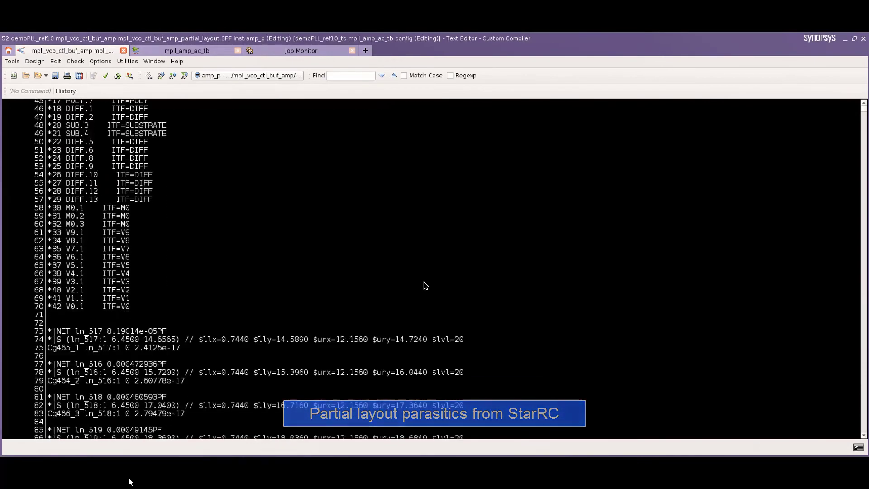
{"action": "key", "text": "ctrl+b"}
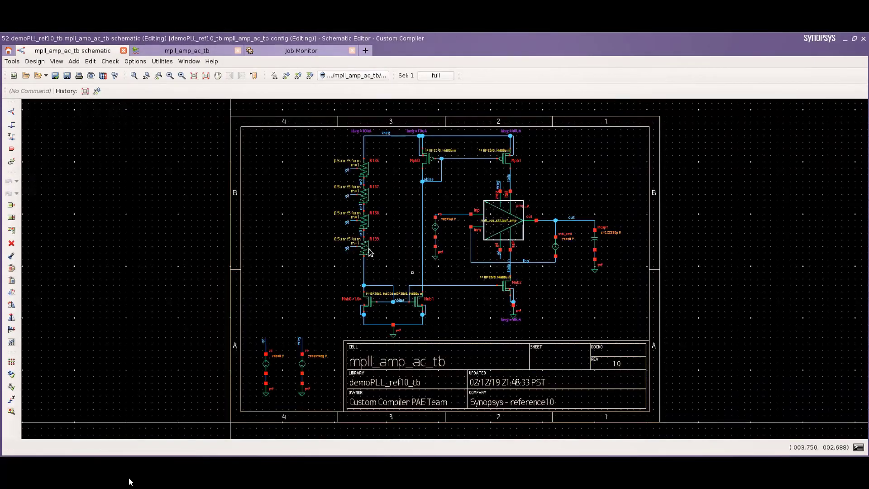
Set the SAE simulation design to the testbench's config view and confirm it.
{"action": "left_click", "coordinate": [202, 50]}
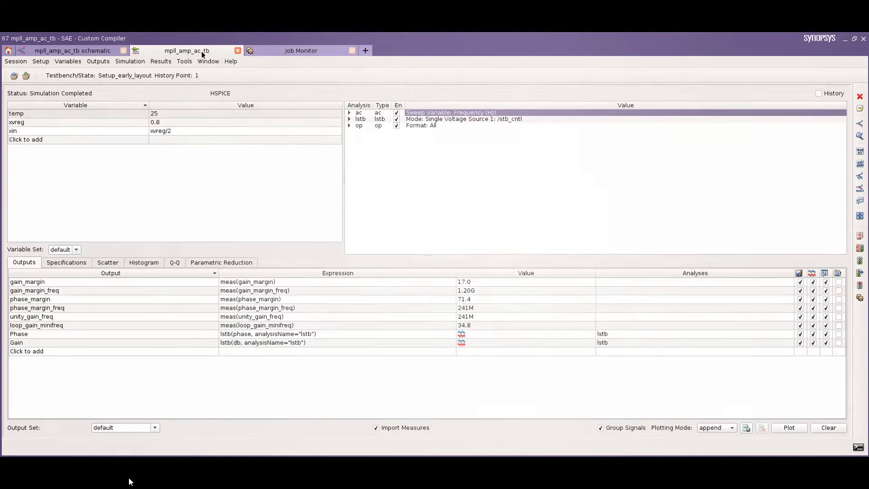
{"action": "left_click", "coordinate": [45, 64]}
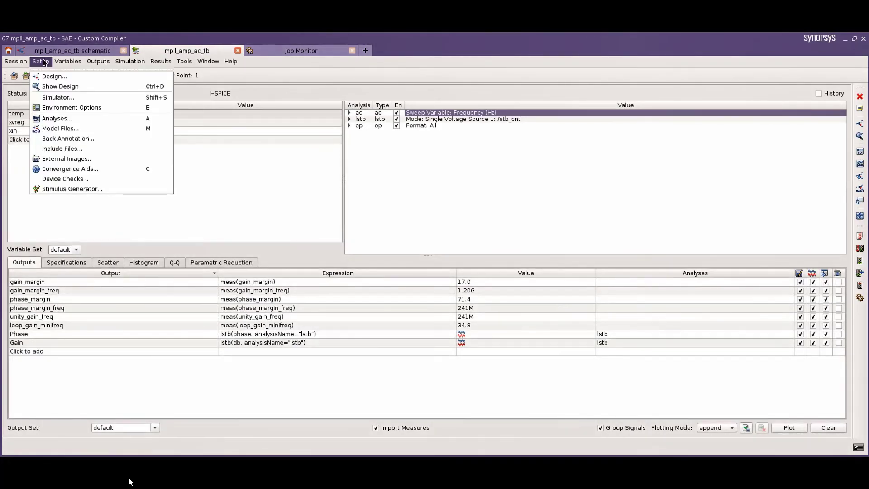
{"action": "left_click", "coordinate": [48, 76]}
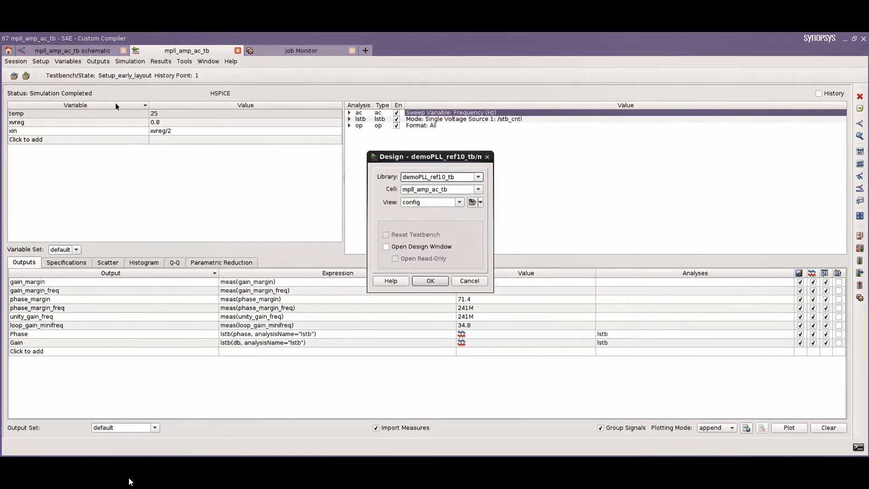
{"action": "left_click", "coordinate": [459, 202]}
{"action": "left_click", "coordinate": [453, 219]}
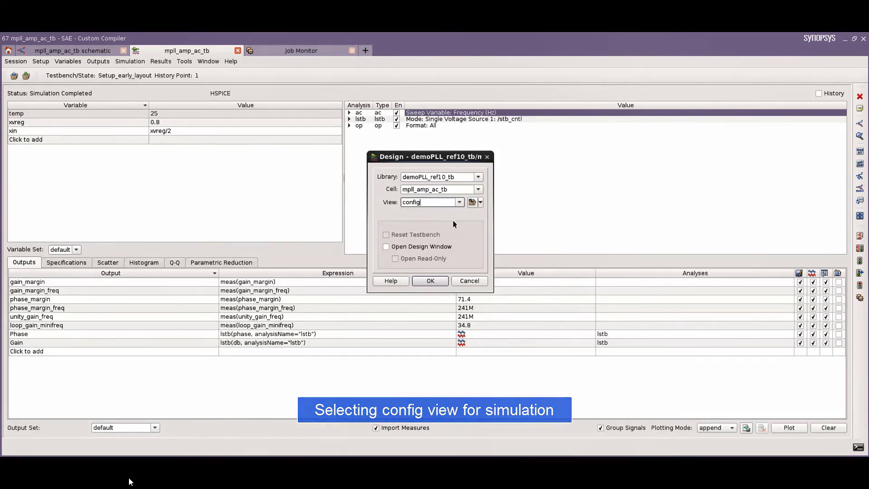
{"action": "left_click", "coordinate": [436, 280]}
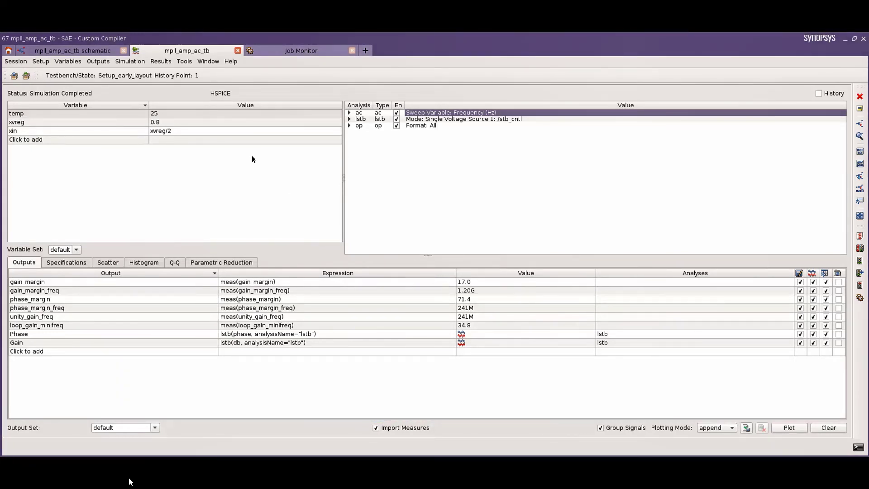
{"action": "left_click", "coordinate": [129, 62]}
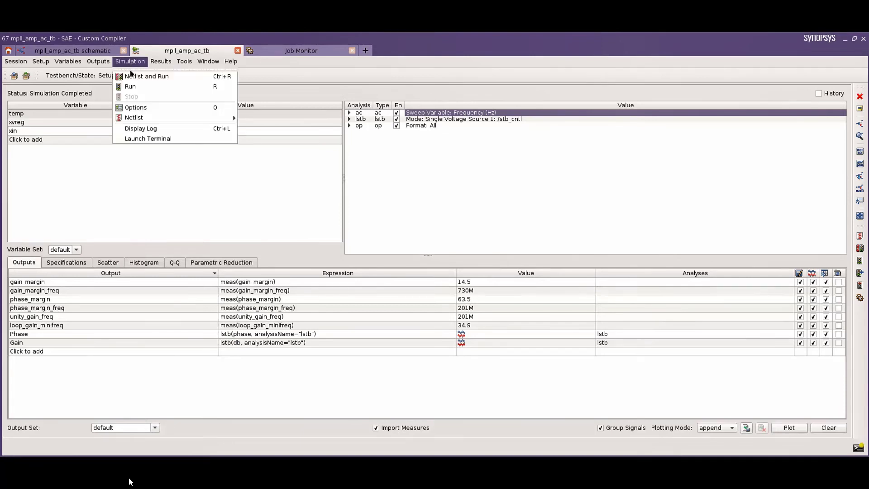
Netlist and run the partial-layout simulation, then compare pre-, partial- and post-layout Bode curves in WaveView.
{"action": "left_click", "coordinate": [136, 76]}
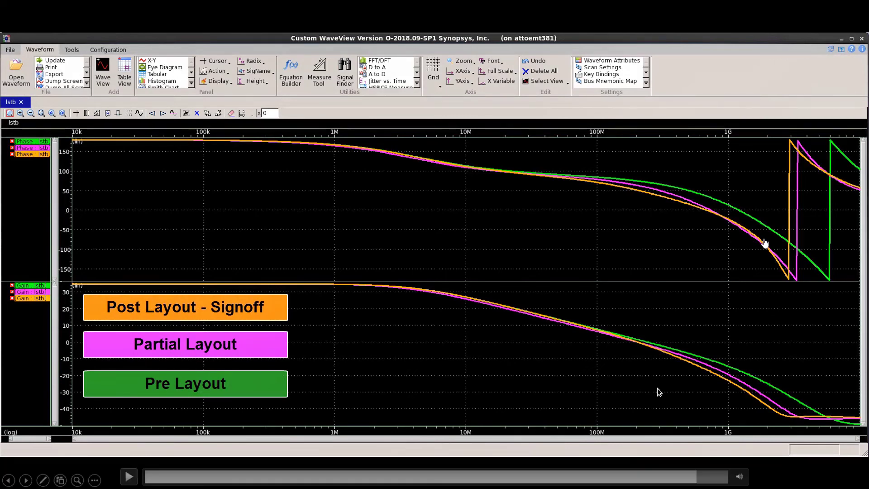
{"action": "left_click", "coordinate": [659, 392]}
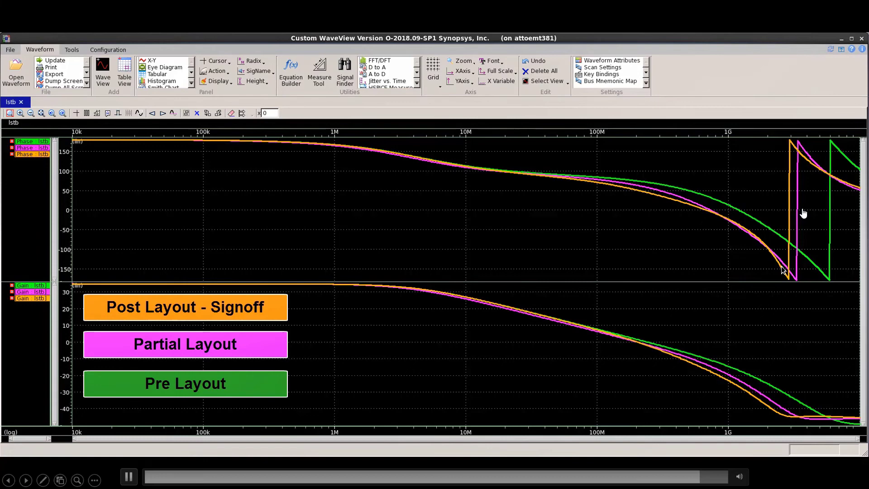